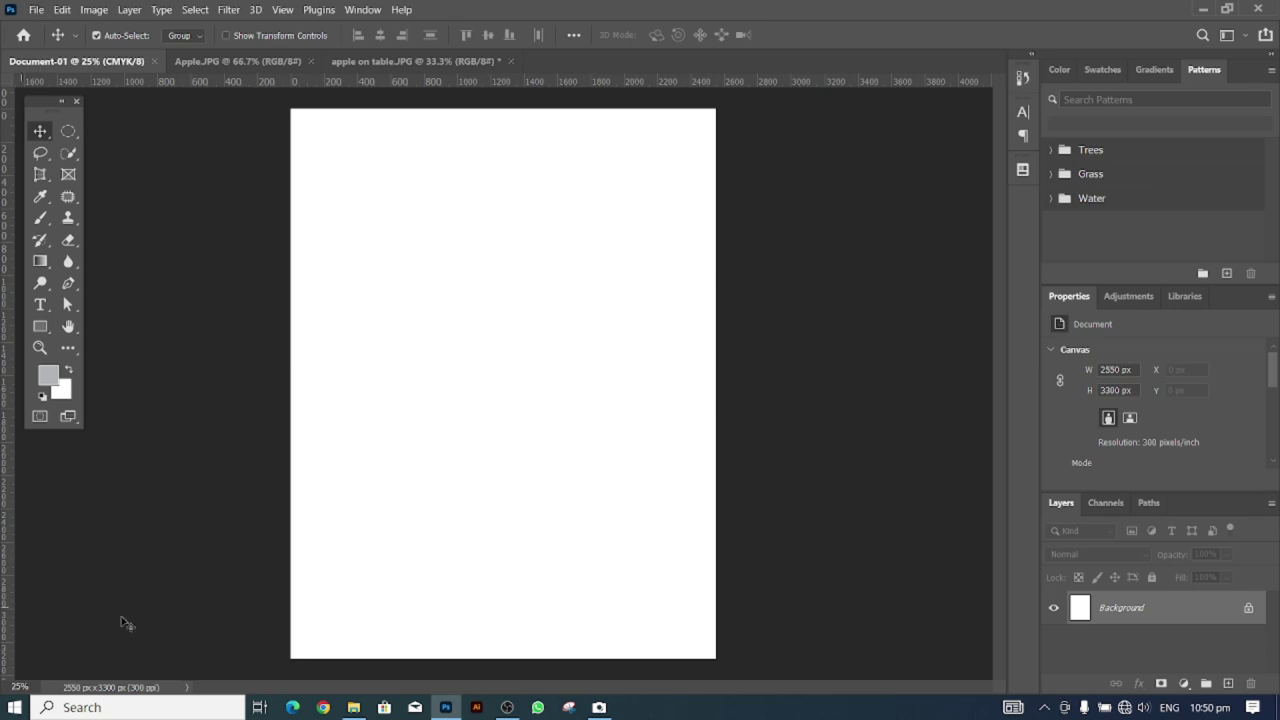
Launch Photoshop by searching 'photoshop' from the Start menu.
left_click(5, 713)
type("photo")
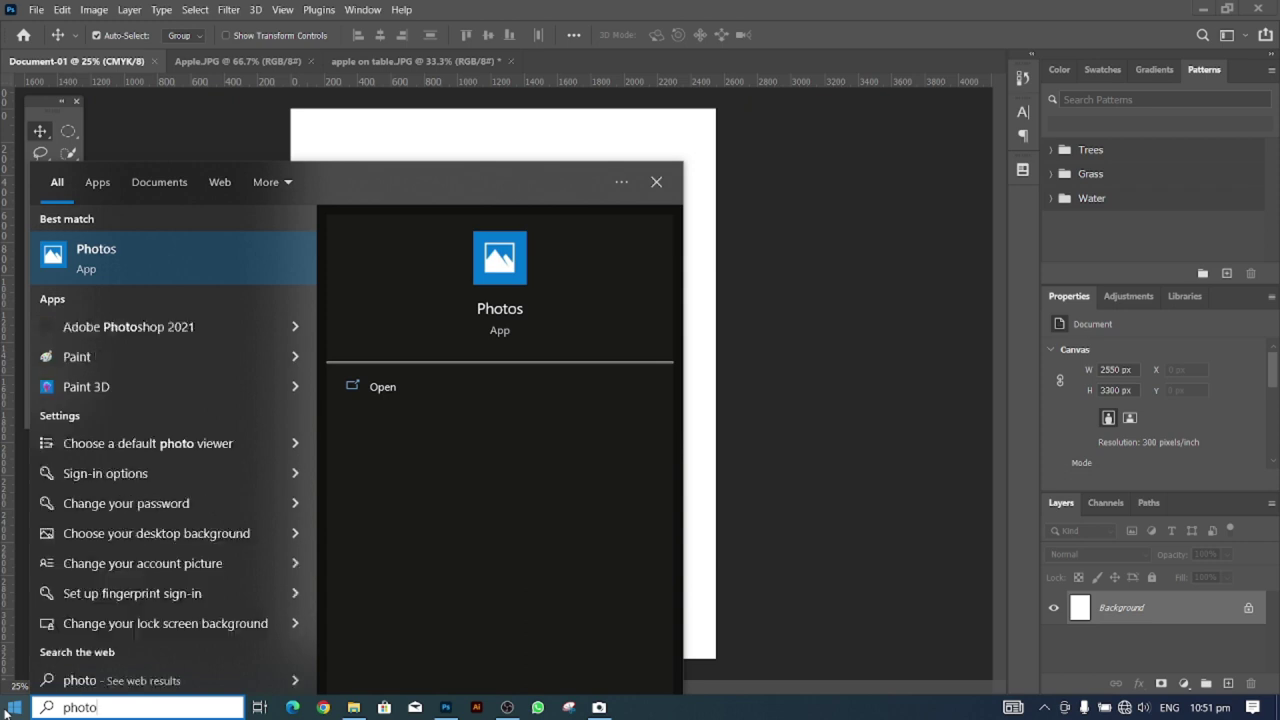
type("sho")
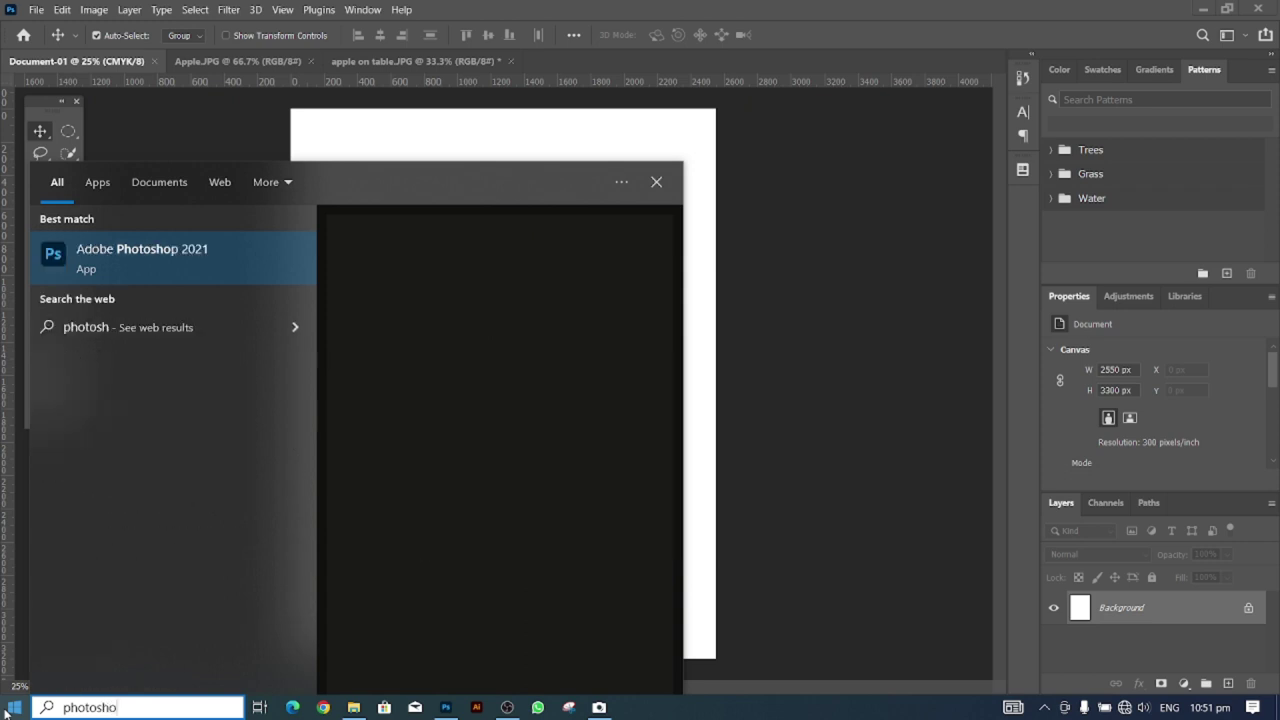
type("p")
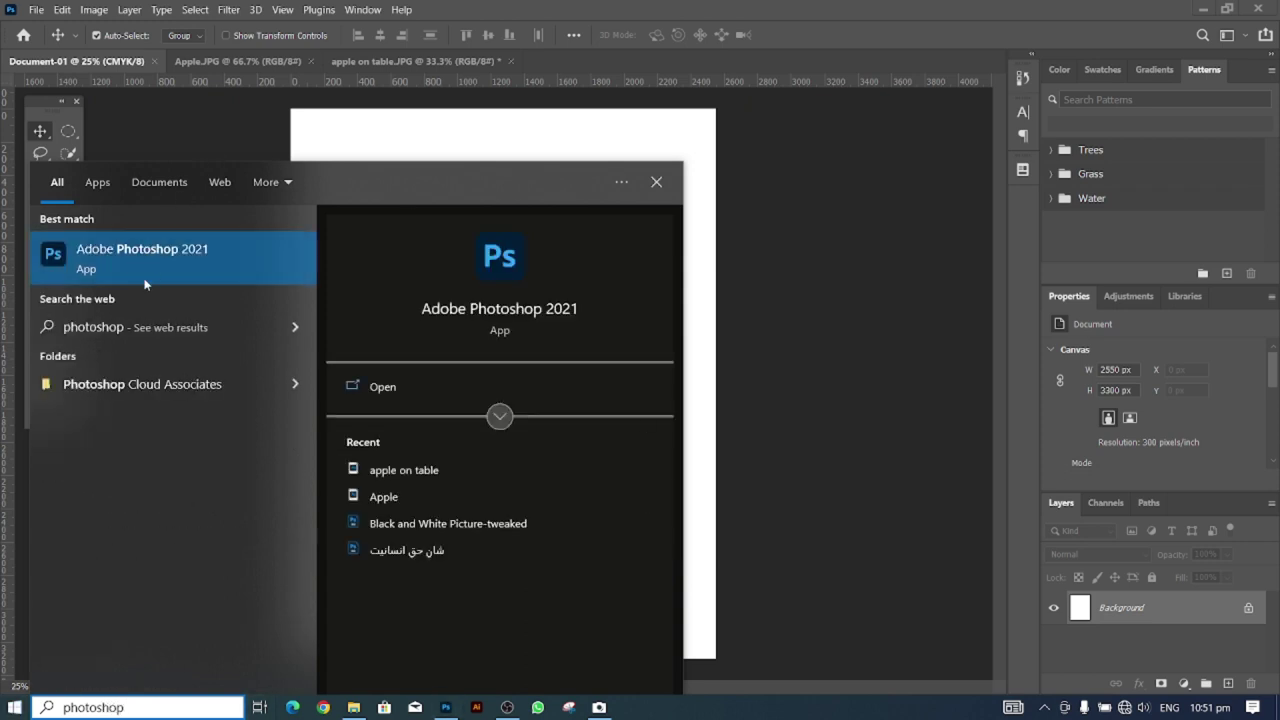
left_click(213, 257)
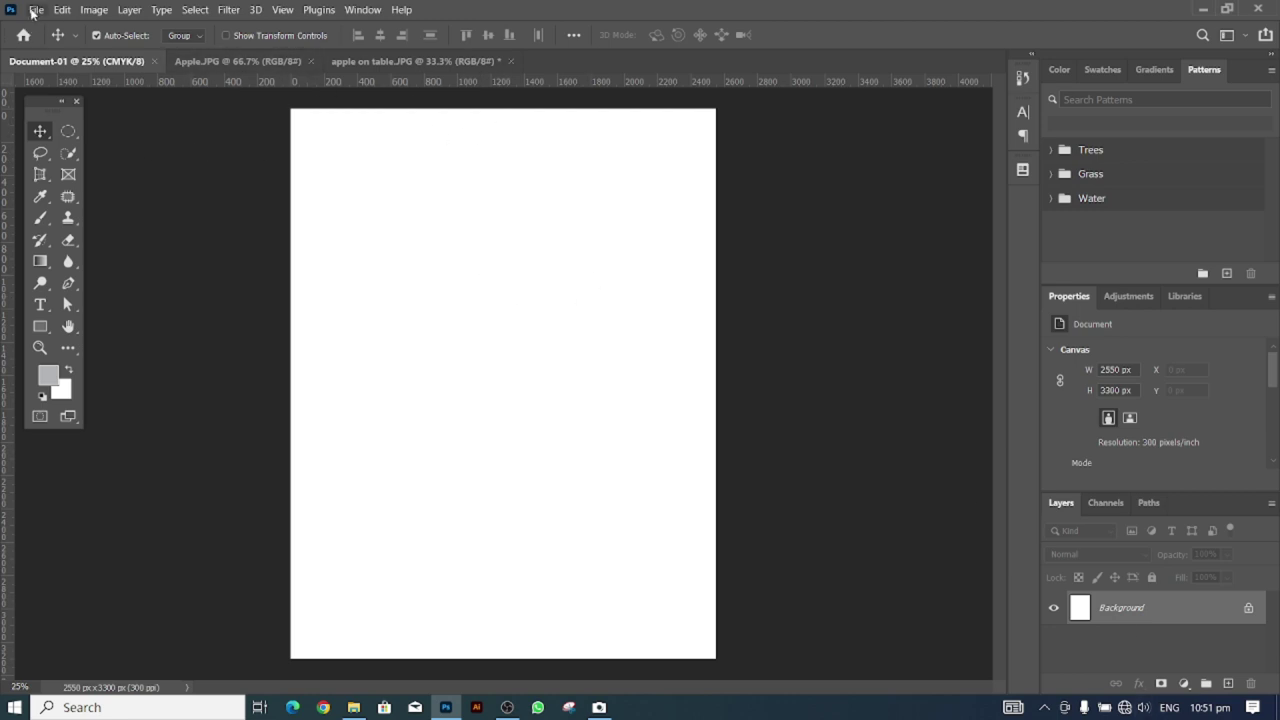
Start a new document and browse the Print, Art & Illustration, Web and Mobile presets, ending on Print.
left_click(35, 10)
left_click(48, 23)
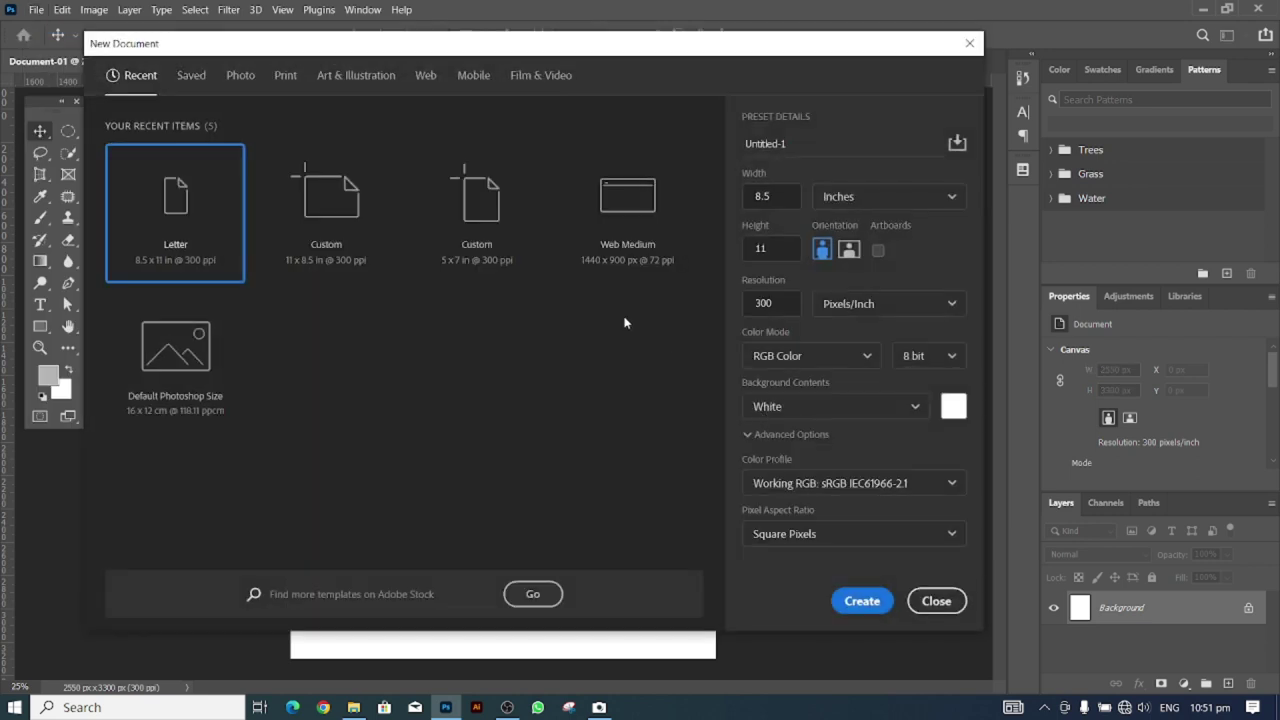
left_click_drag(465, 54, 493, 65)
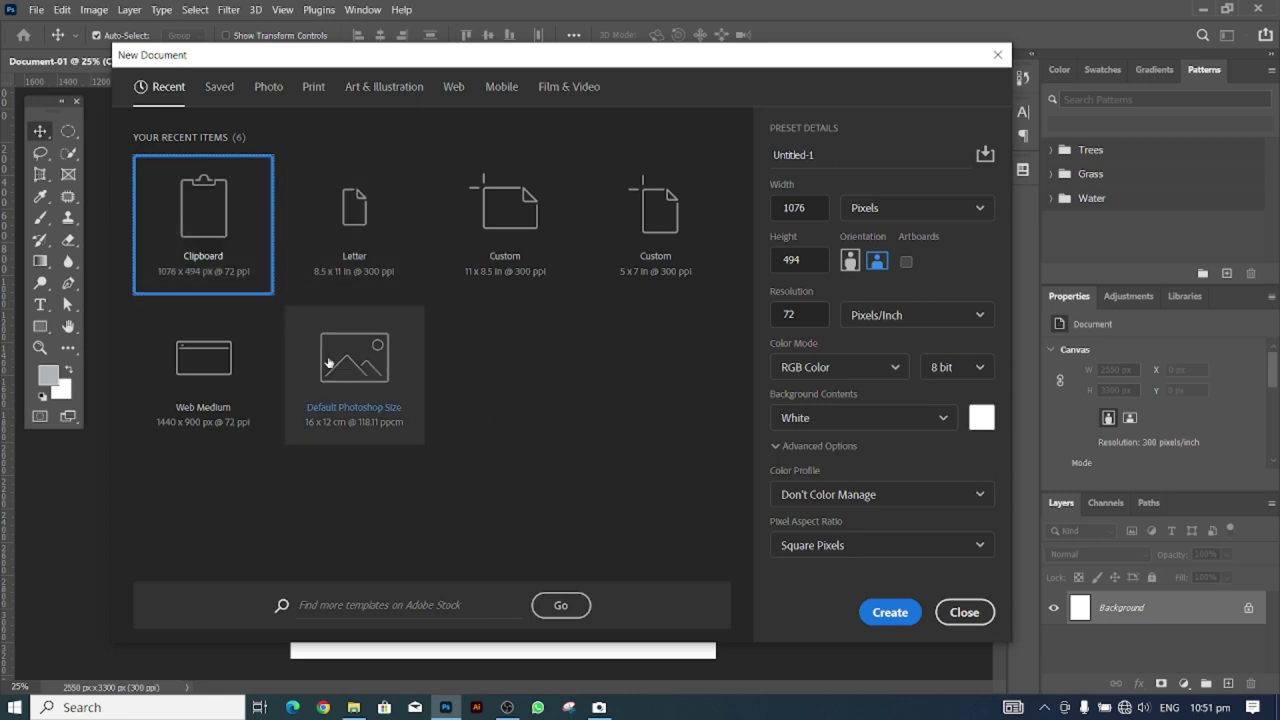
left_click(316, 87)
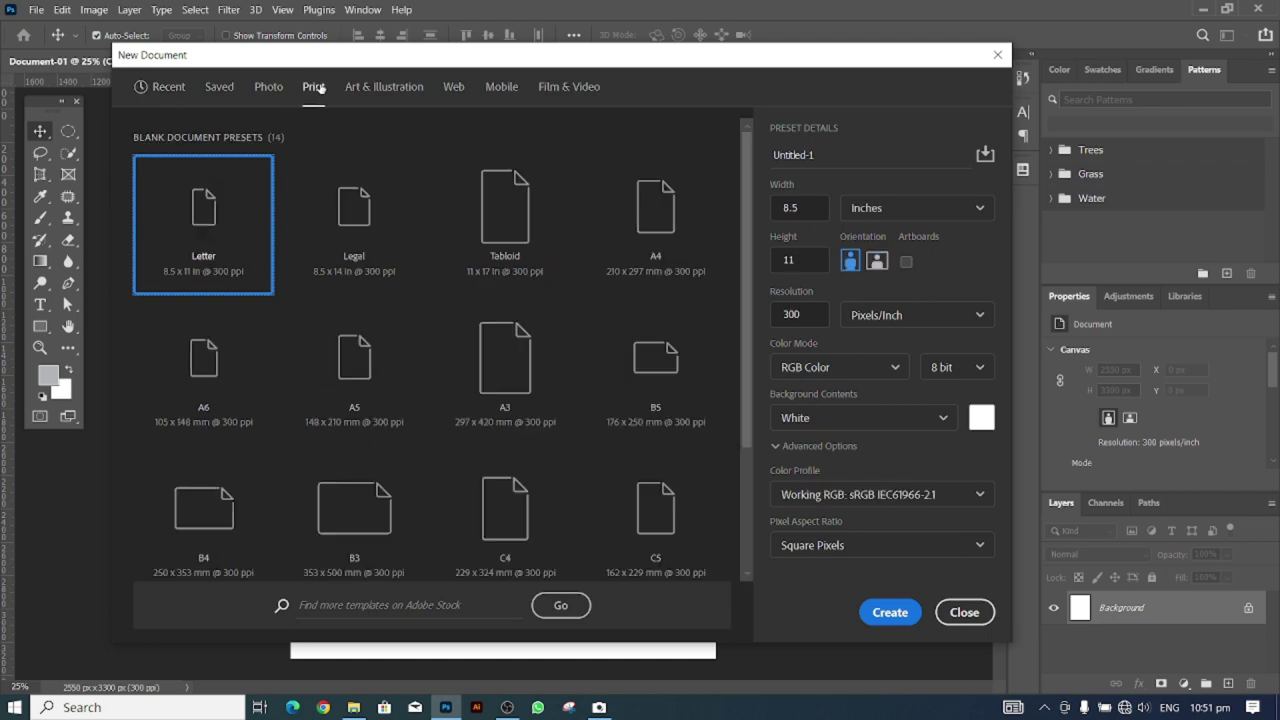
left_click(381, 92)
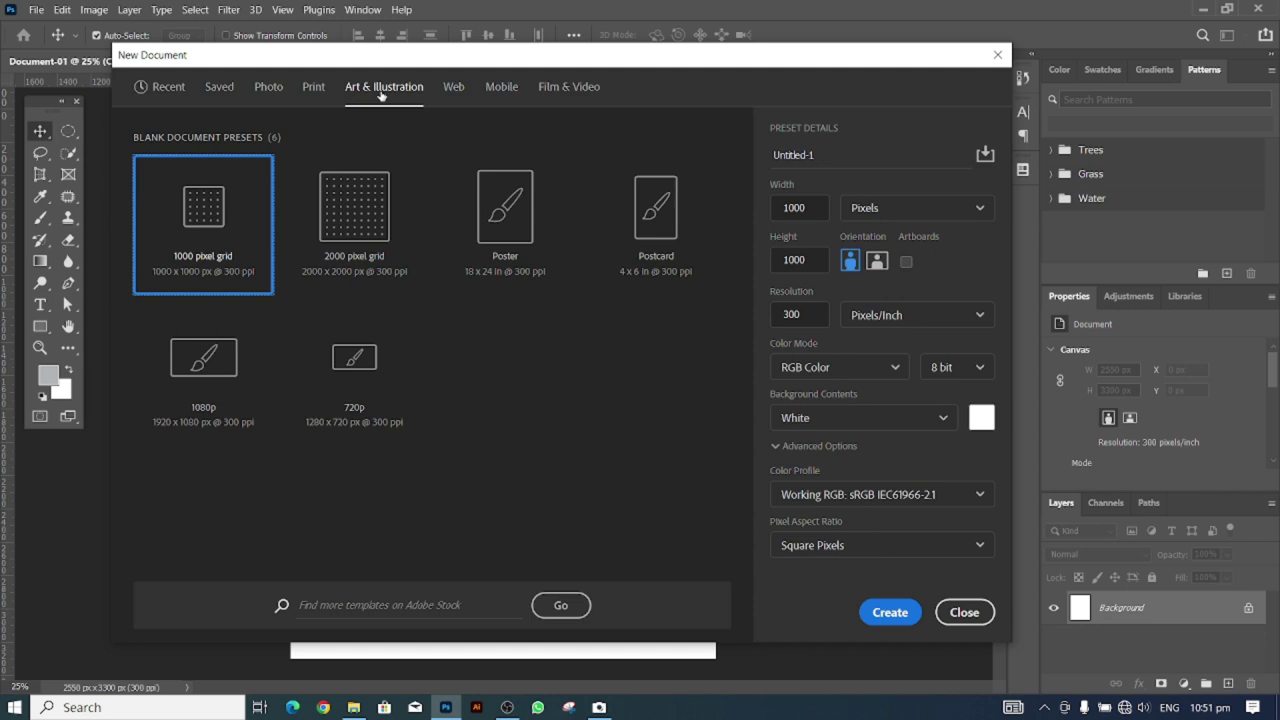
left_click(453, 90)
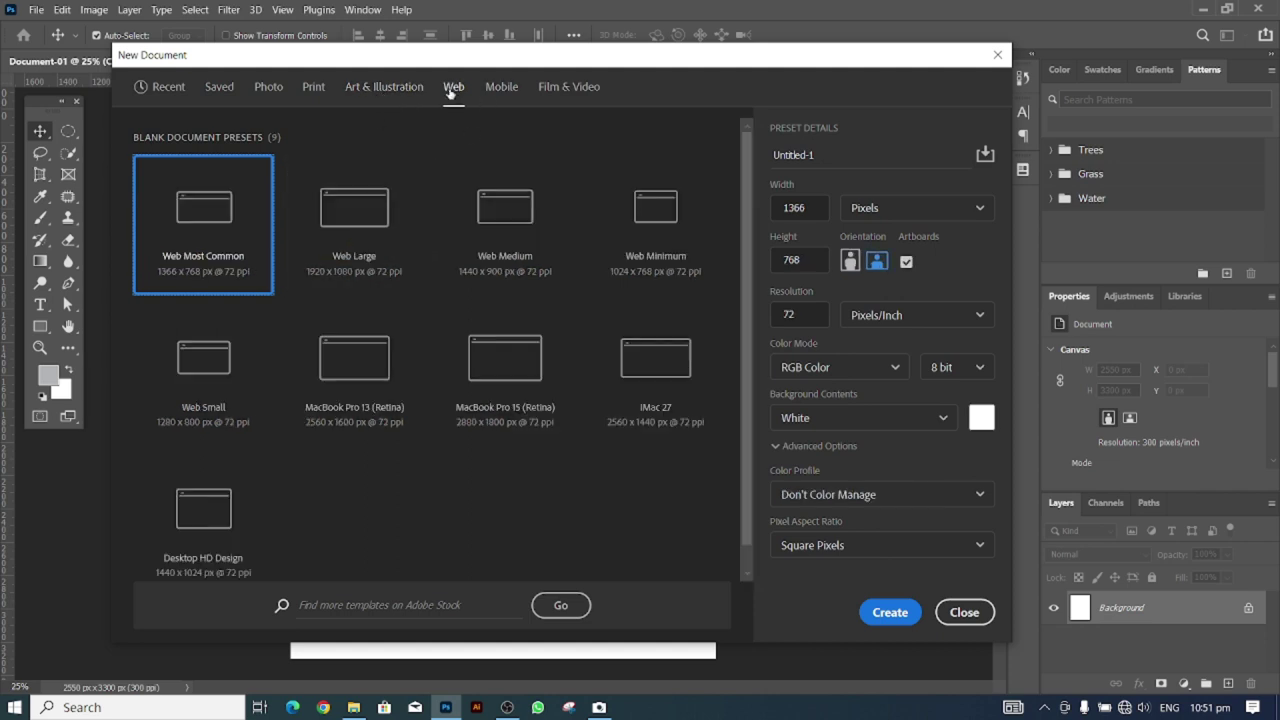
left_click(512, 93)
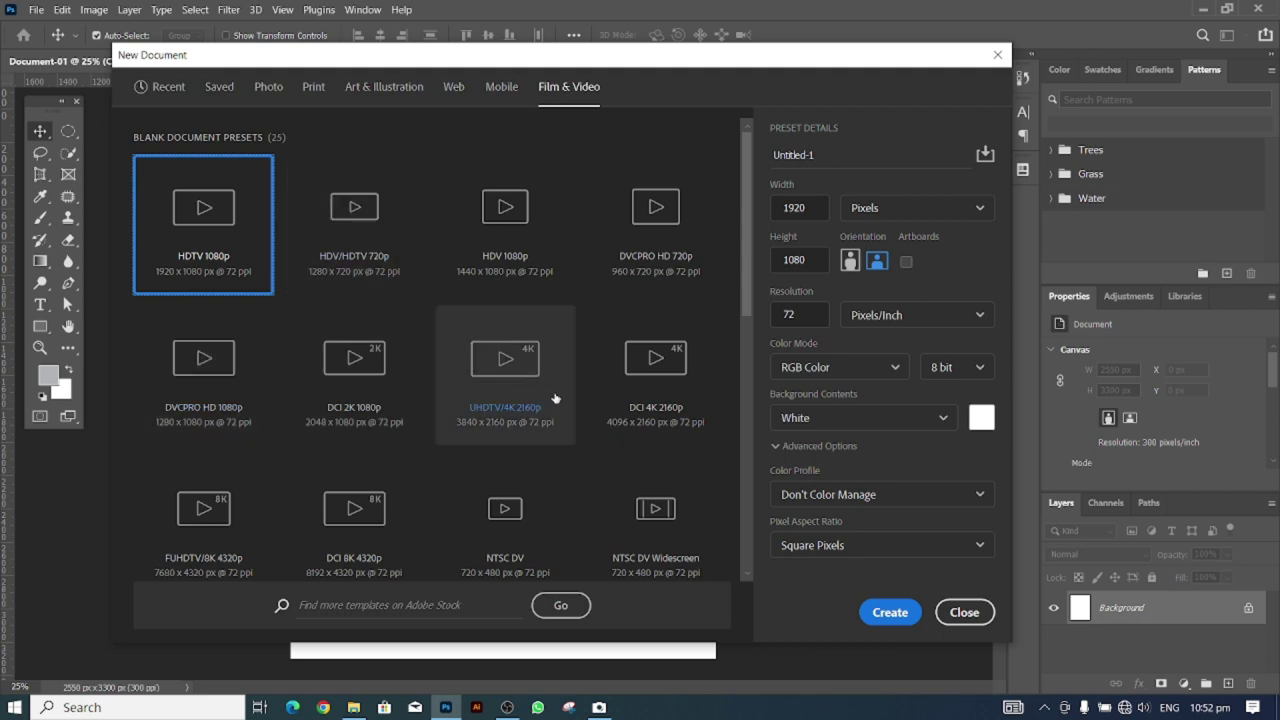
left_click(313, 87)
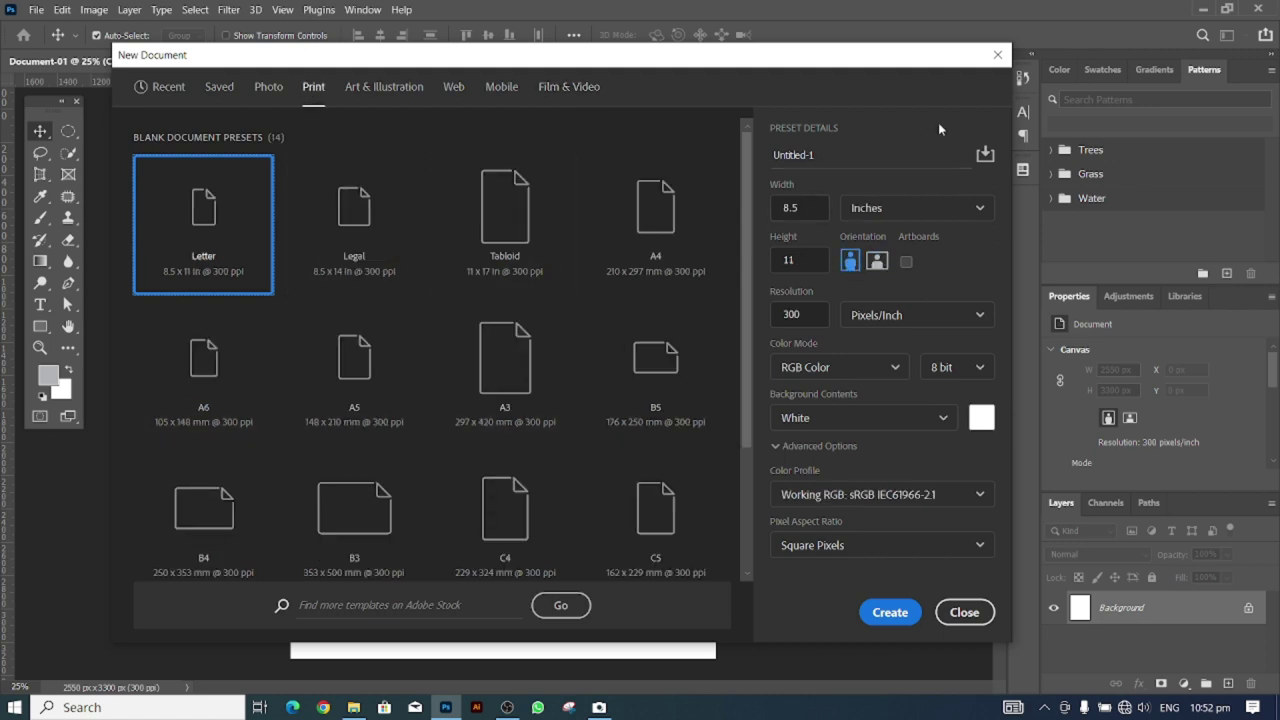
Rename Untitled-1 to Document-01, keep inches, and check the 8.5 width, 11 height and 300 resolution.
left_click_drag(845, 162, 741, 159)
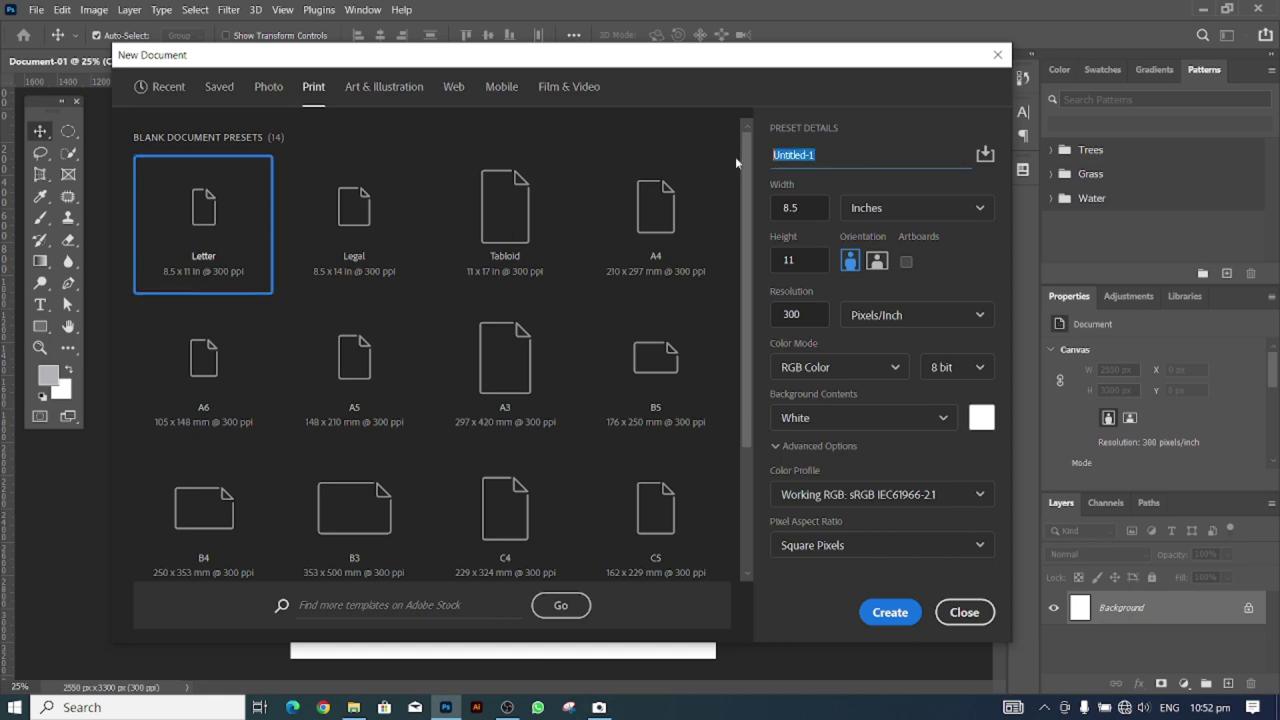
type("Dlo")
type("oc")
type("ment")
type("01")
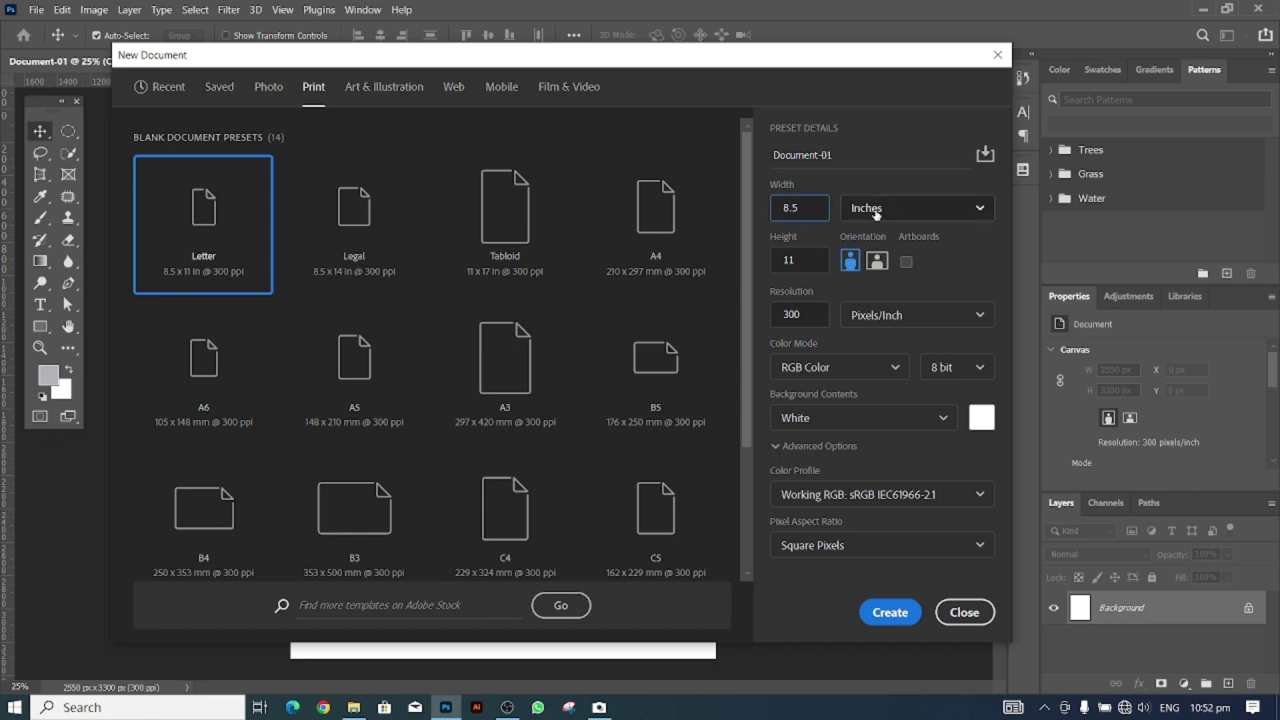
left_click(873, 209)
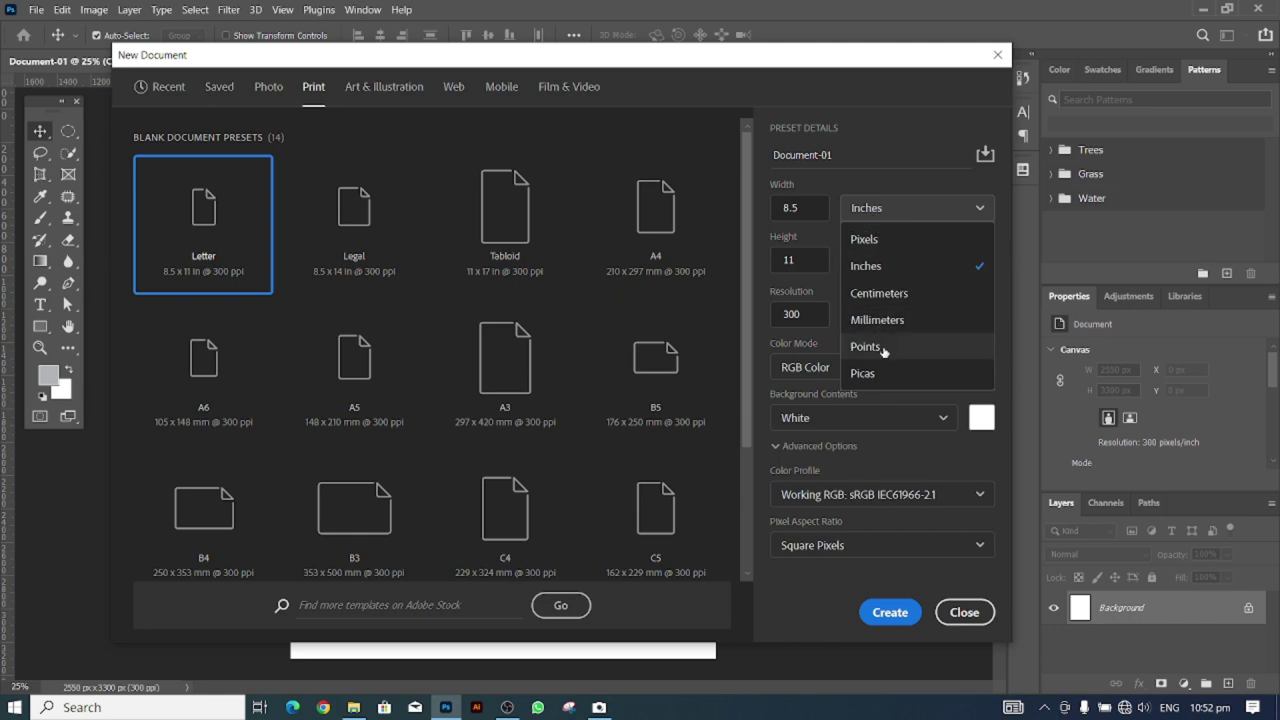
left_click(874, 211)
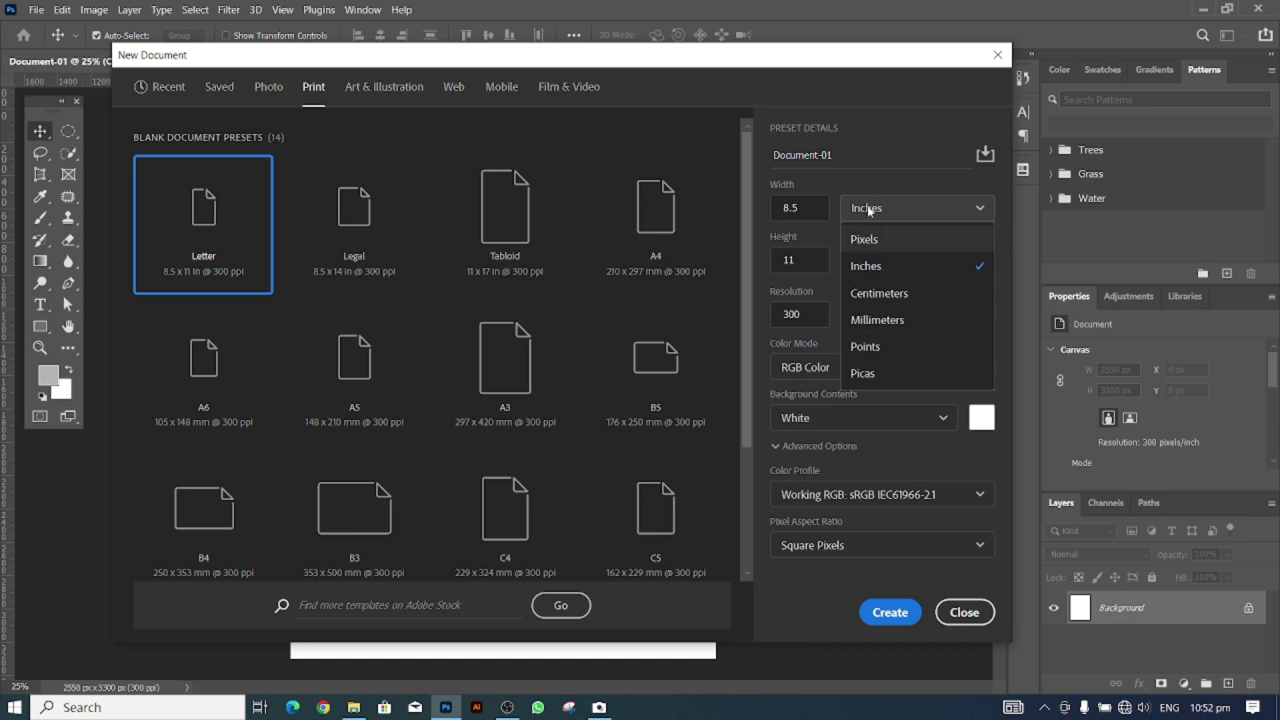
left_click(862, 208)
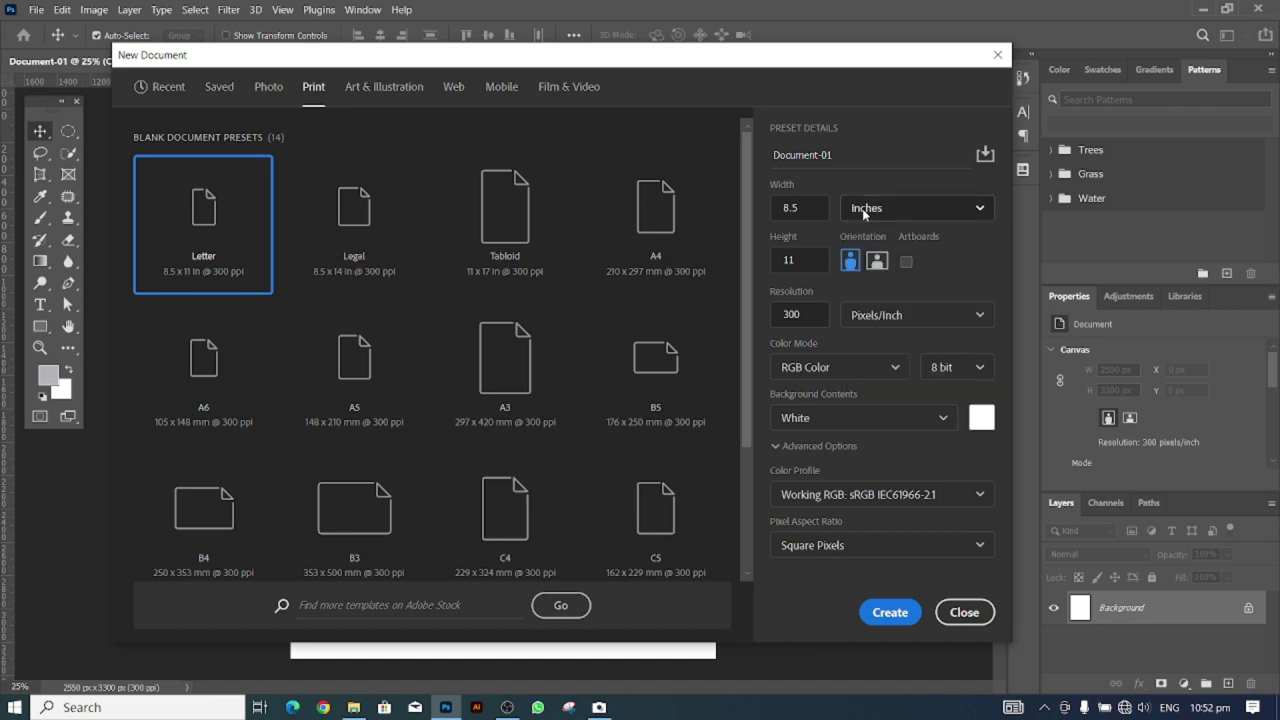
double_click(790, 207)
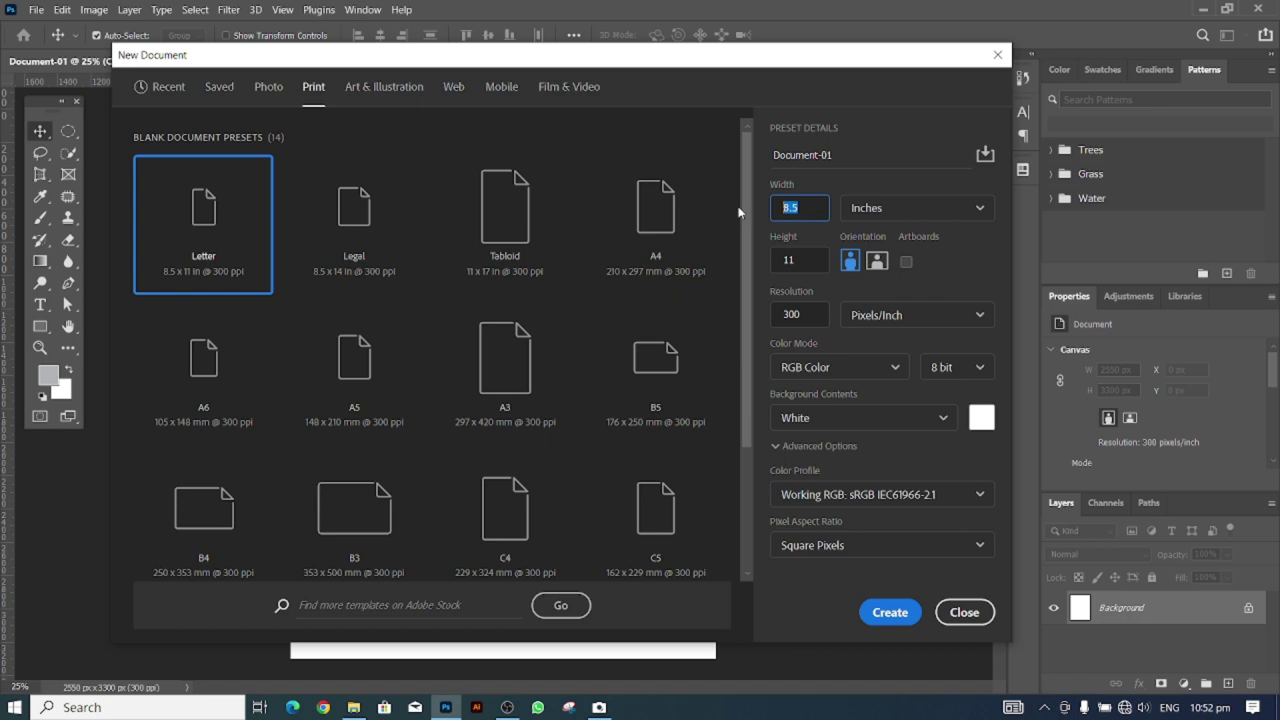
double_click(798, 262)
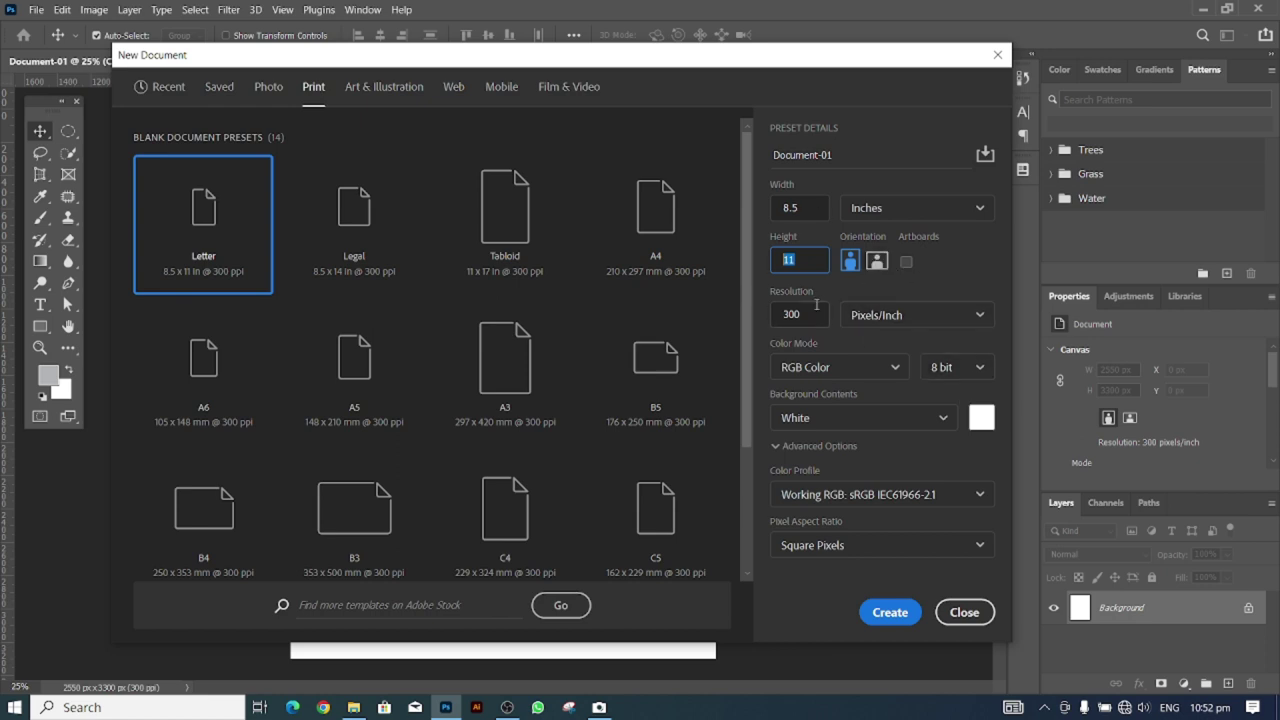
left_click(785, 318)
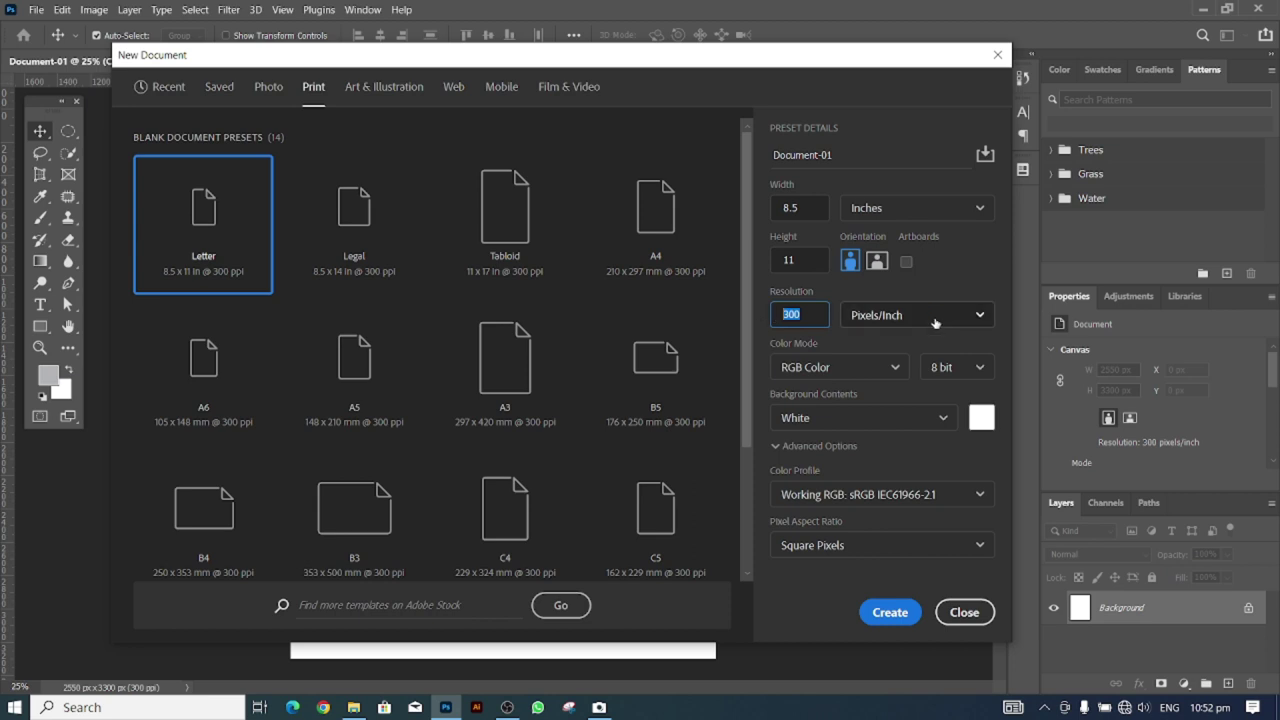
Set the colour mode to CMYK Color with a white background, then create Document-01.
left_click(843, 370)
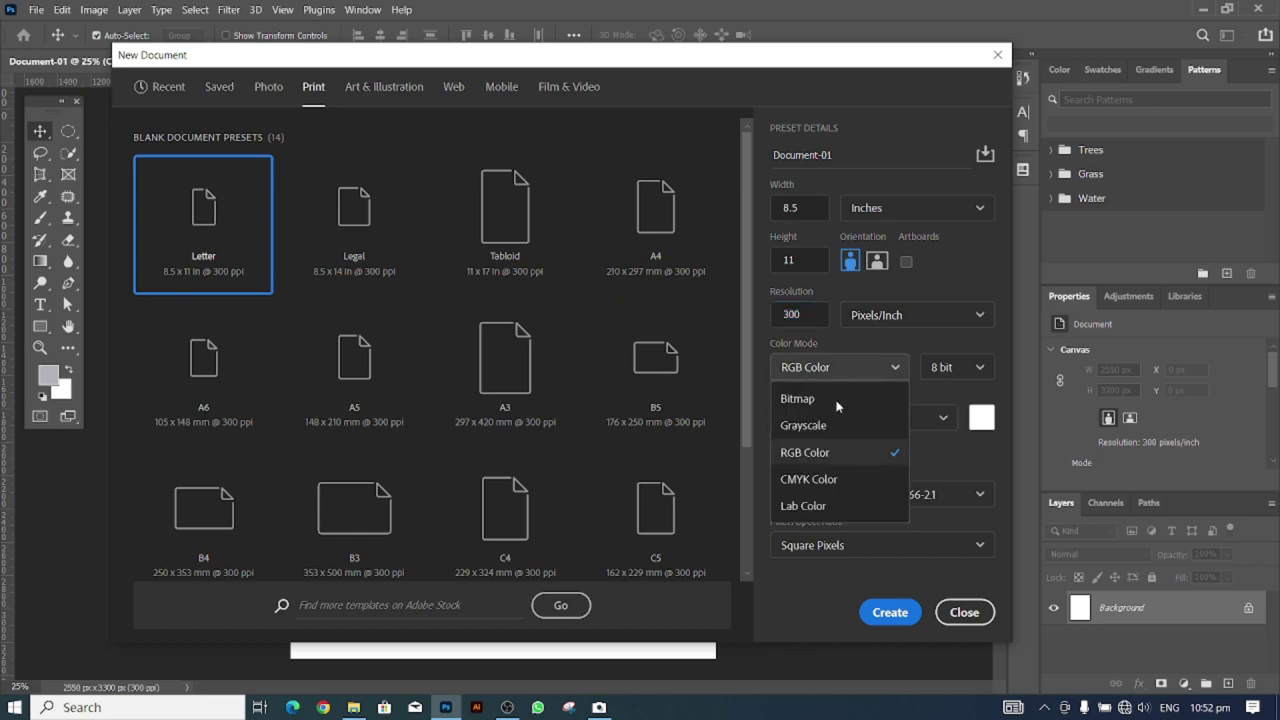
left_click(818, 480)
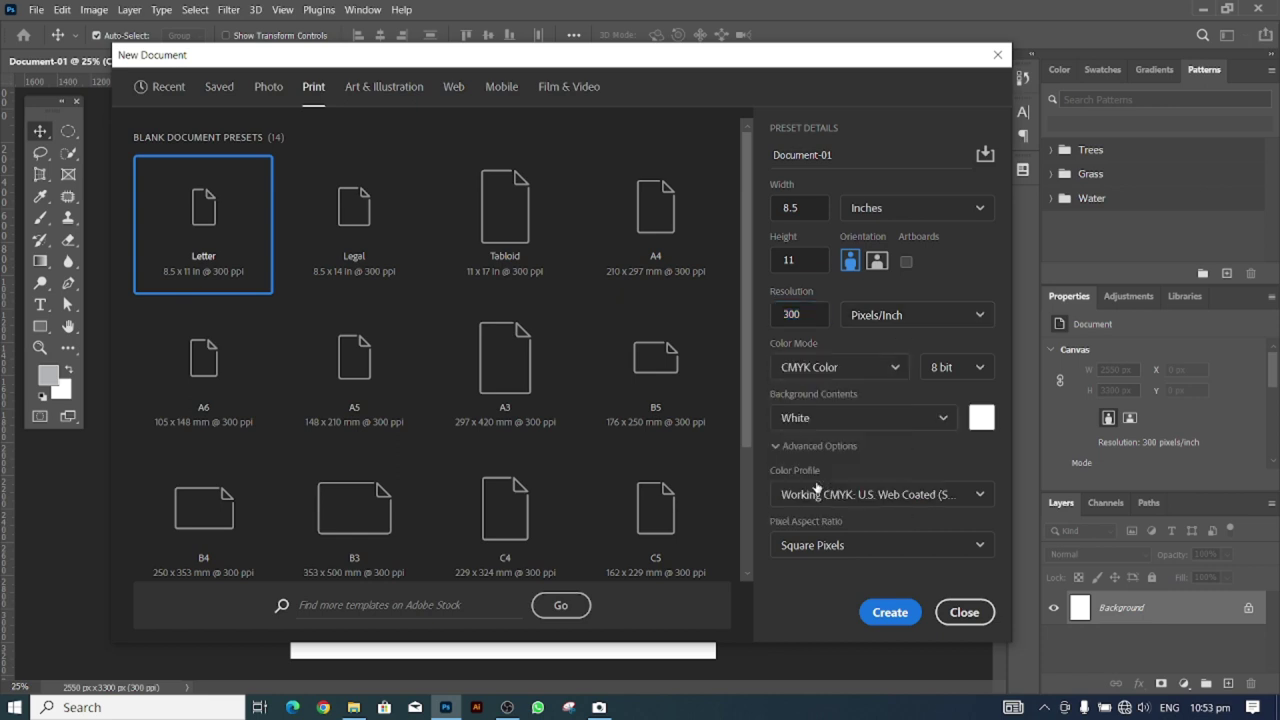
left_click(817, 366)
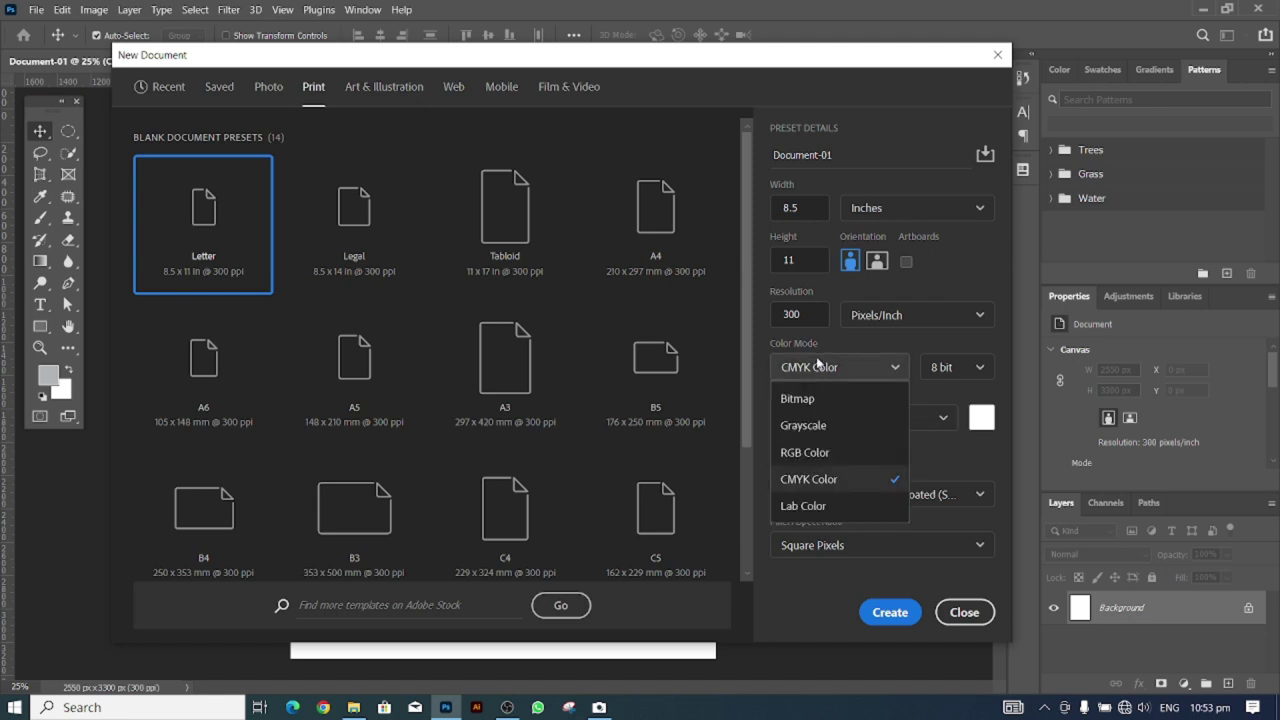
left_click(810, 455)
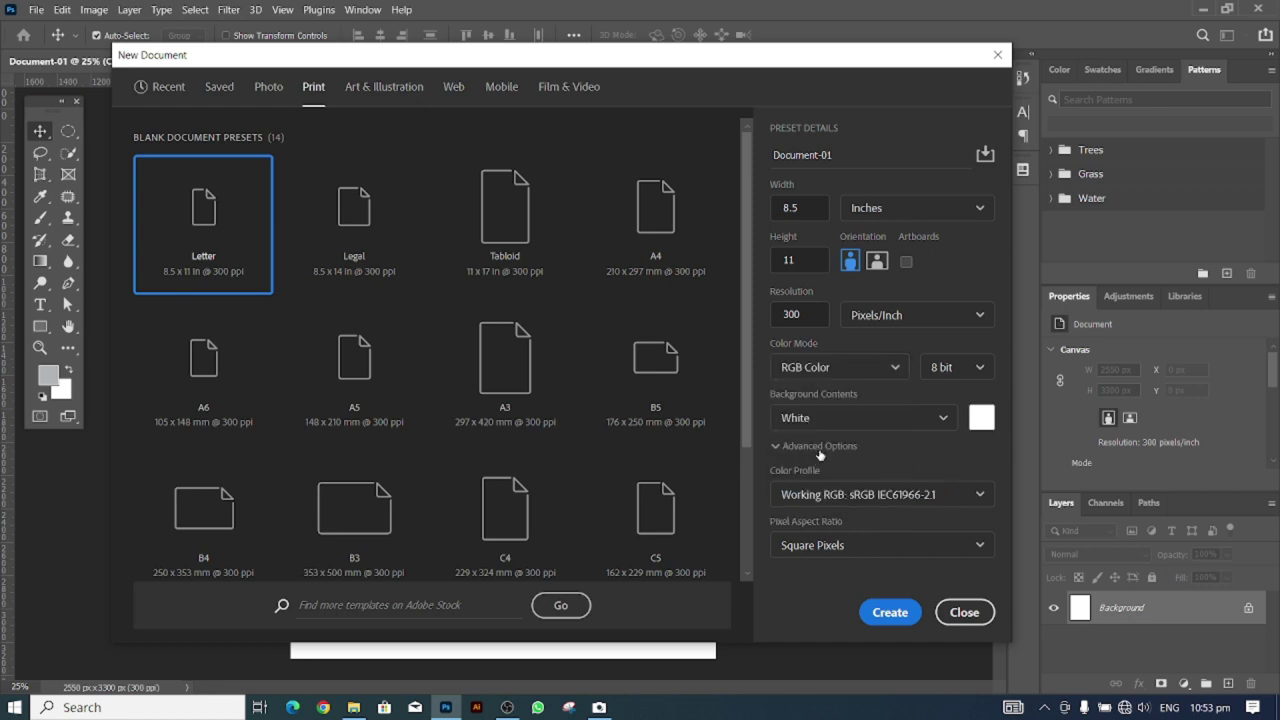
left_click(817, 367)
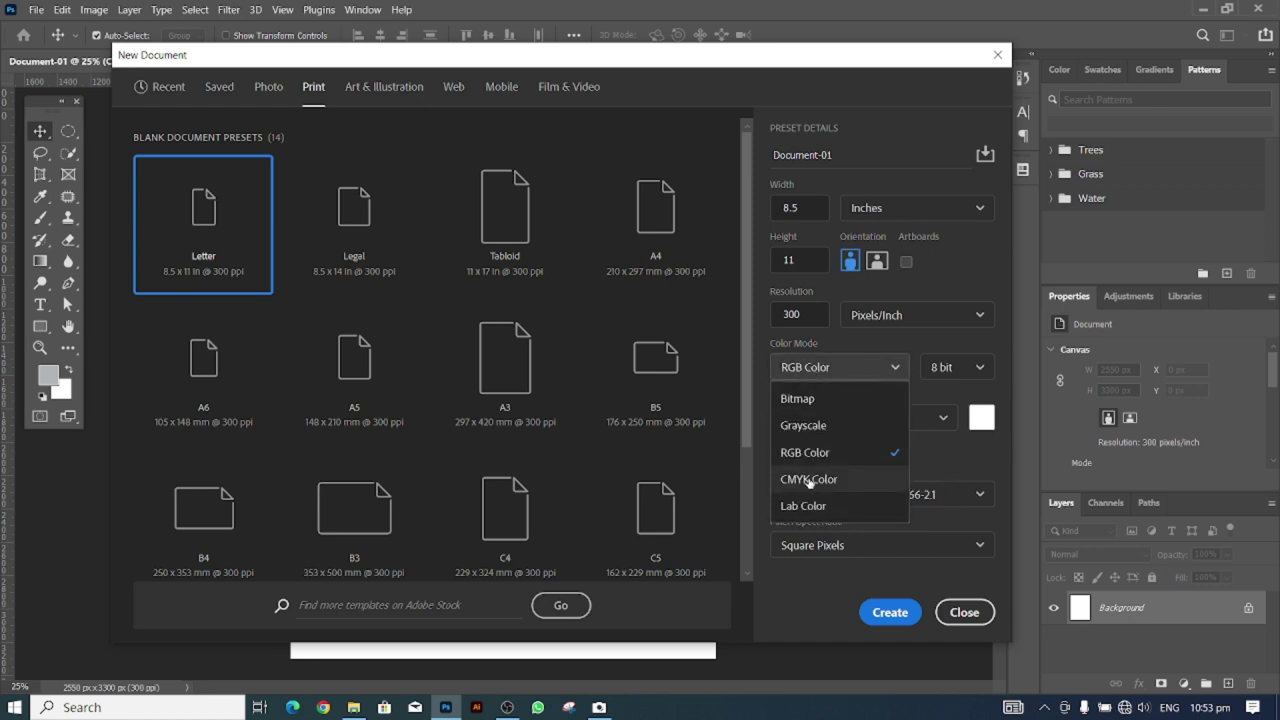
left_click(810, 480)
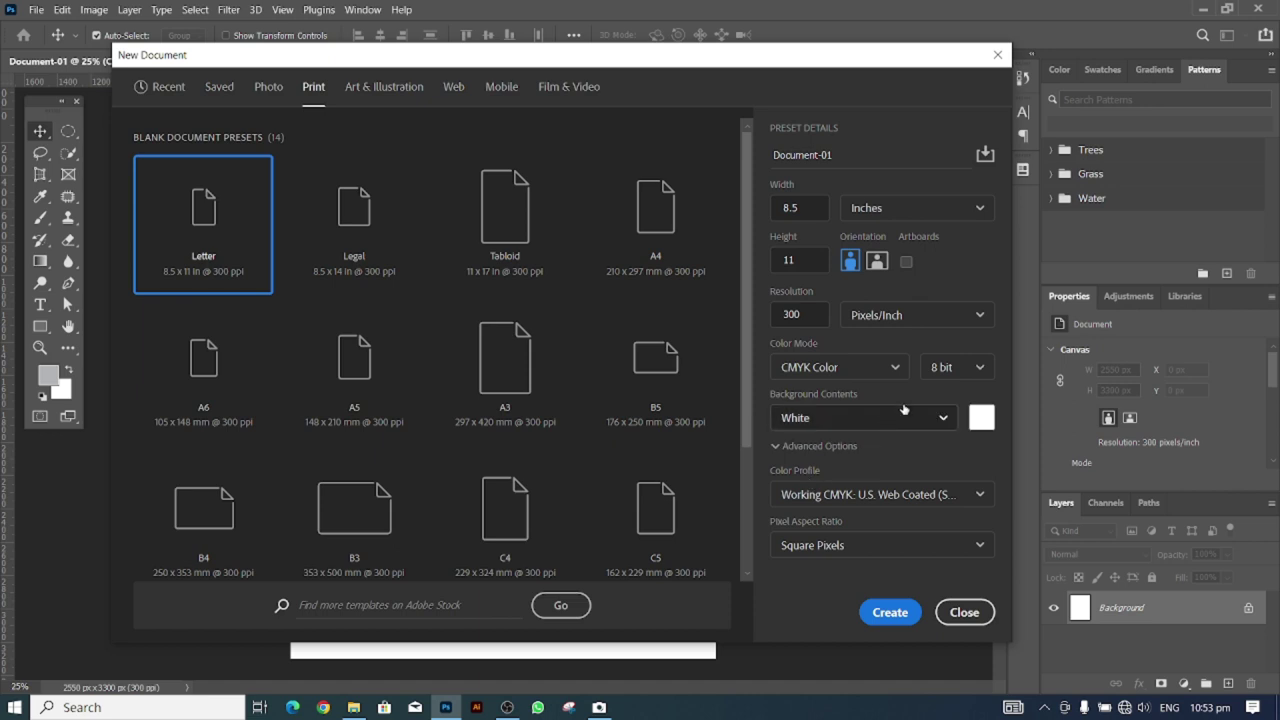
left_click(794, 420)
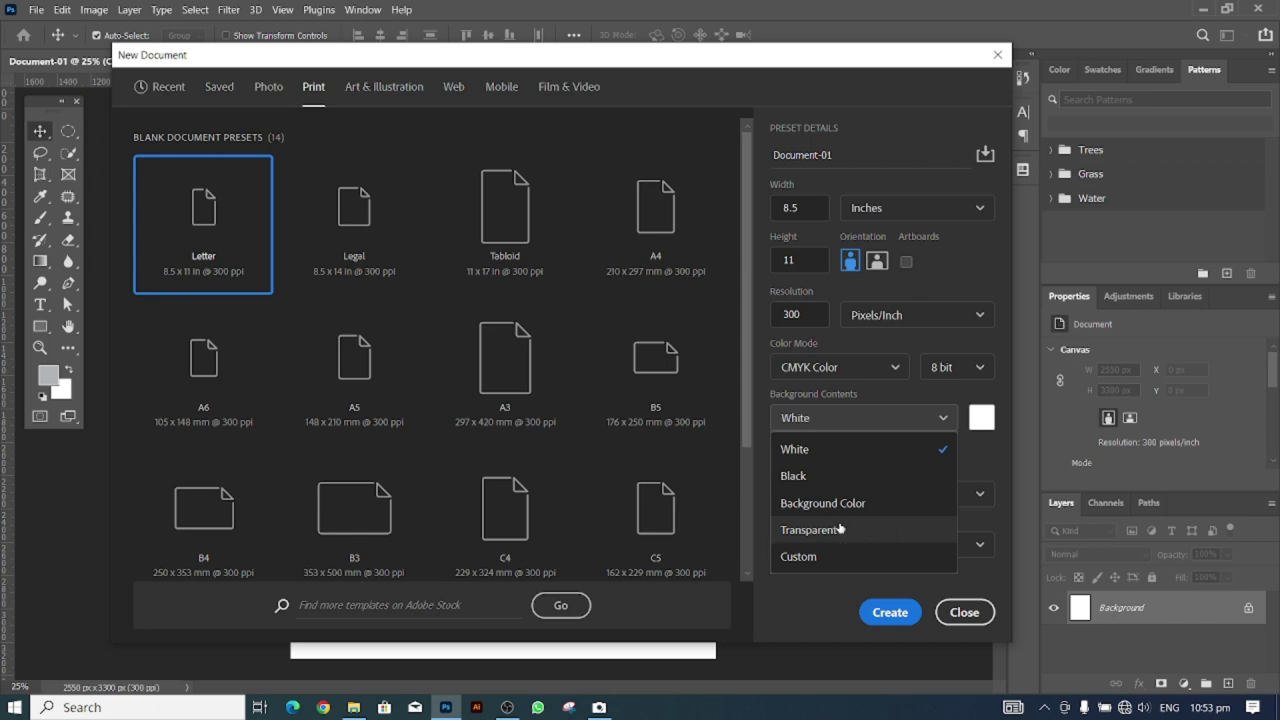
left_click(818, 450)
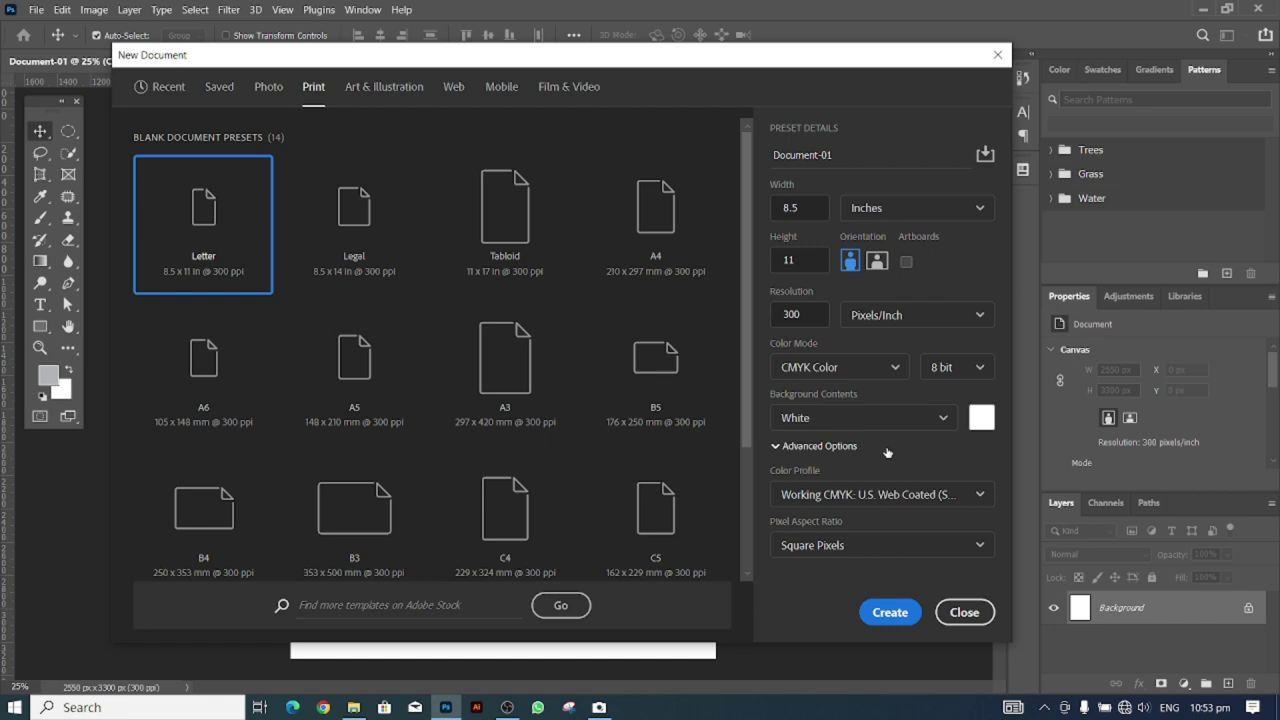
left_click(890, 612)
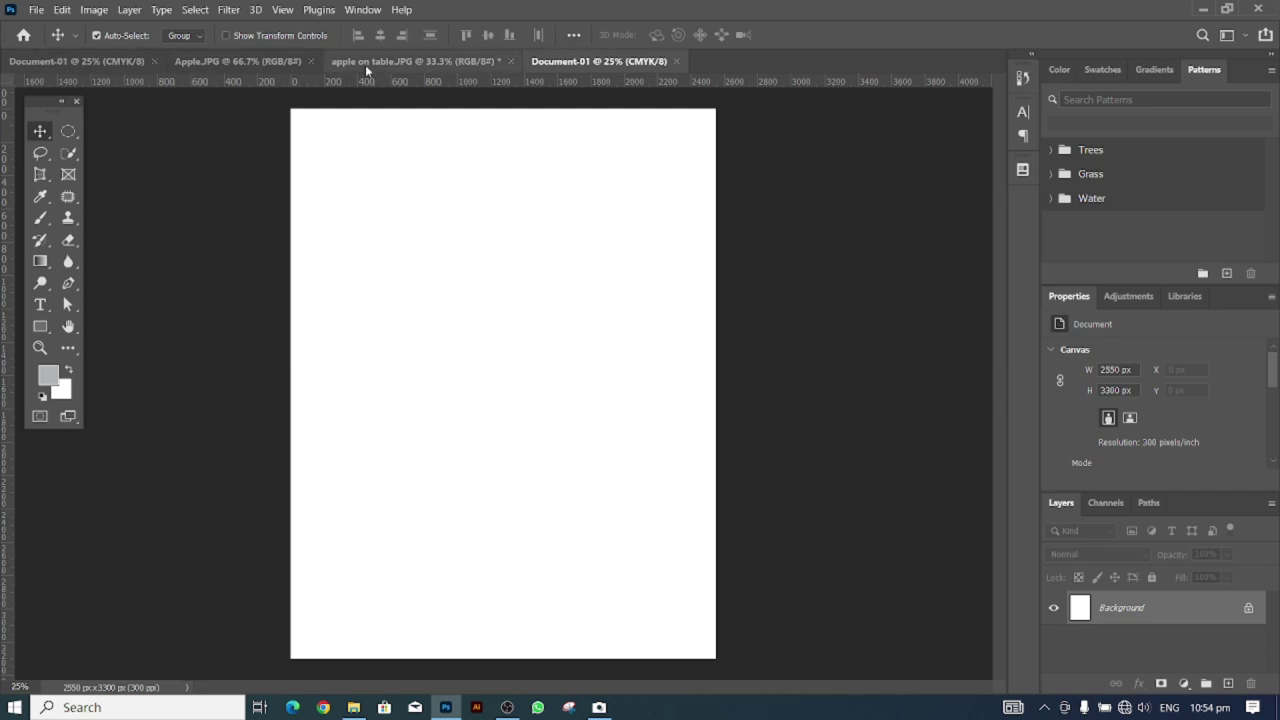
Switch between the two Document-01 tabs, then toggle the Tools panel to one column and back to two.
left_click(36, 62)
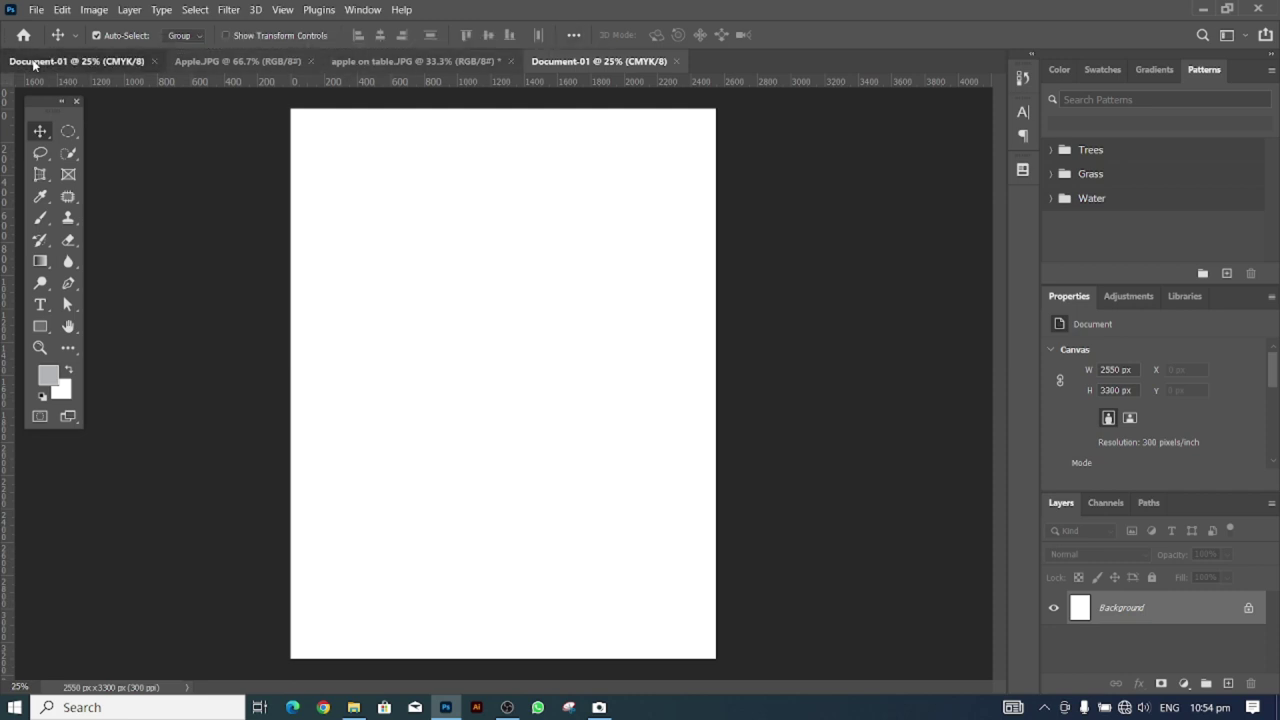
left_click(603, 62)
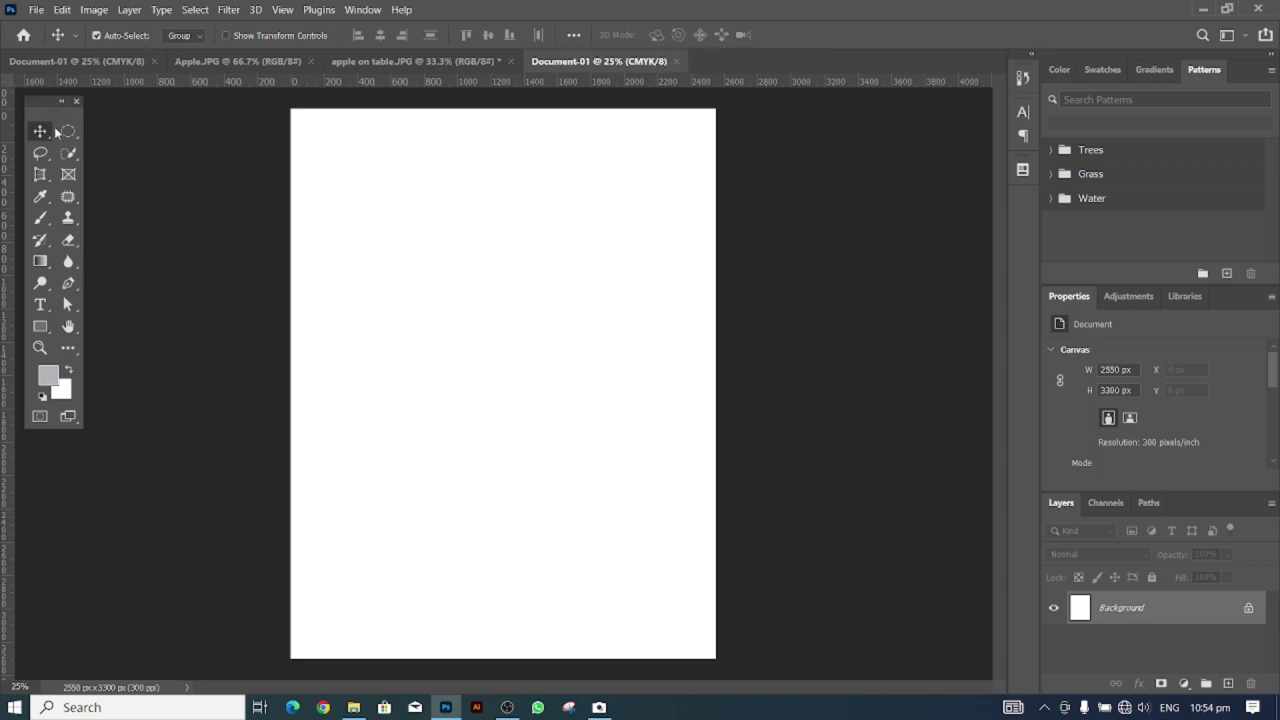
left_click_drag(41, 106, 36, 104)
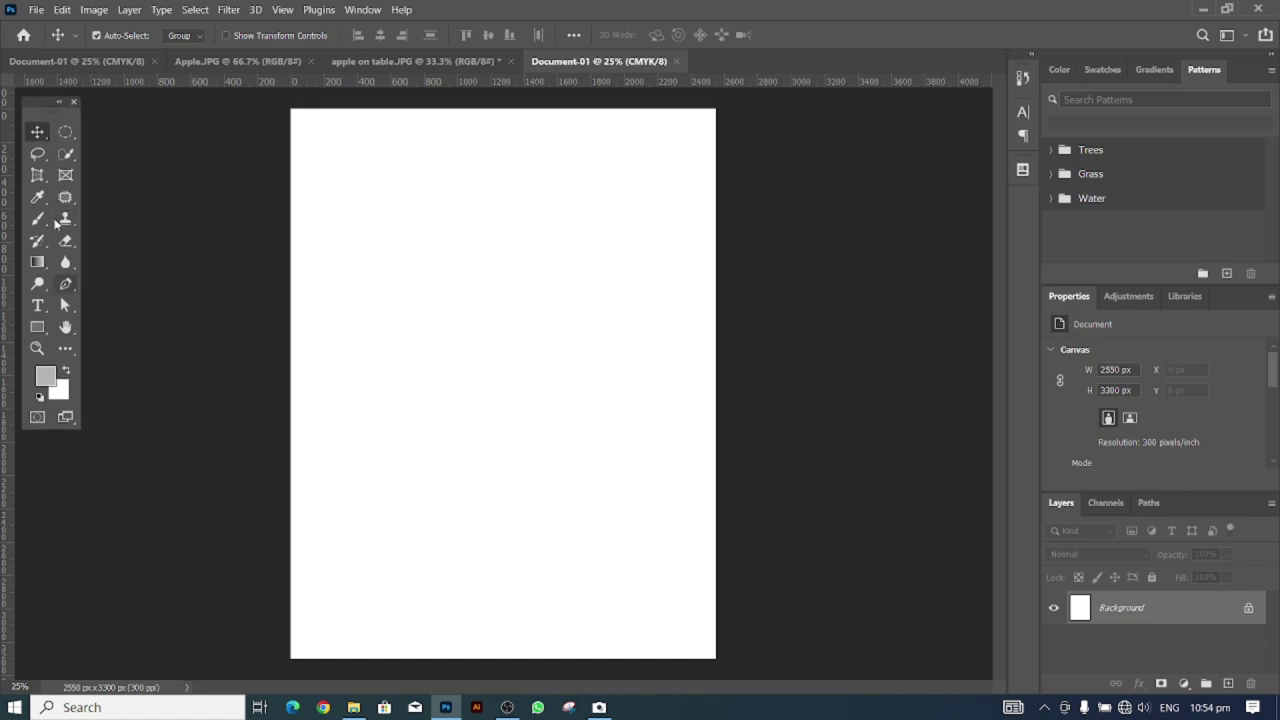
left_click(59, 101)
left_click_drag(36, 106, 33, 115)
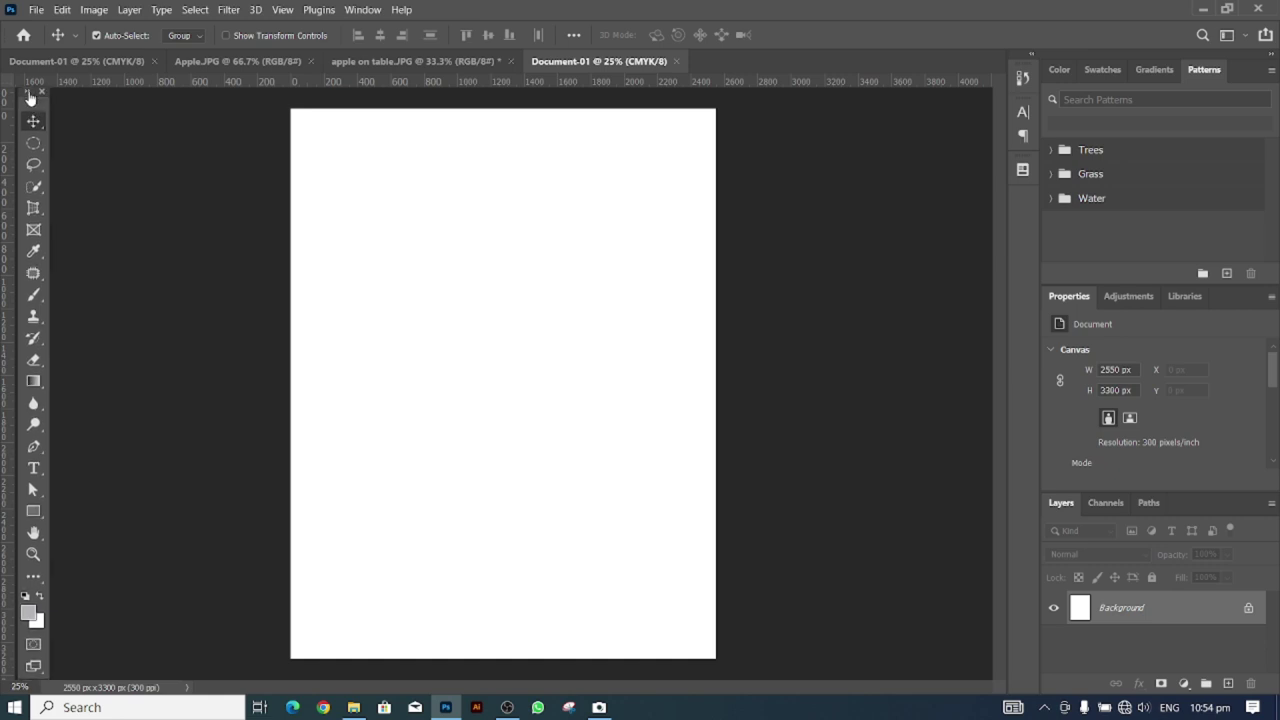
left_click(27, 91)
left_click_drag(31, 96, 42, 104)
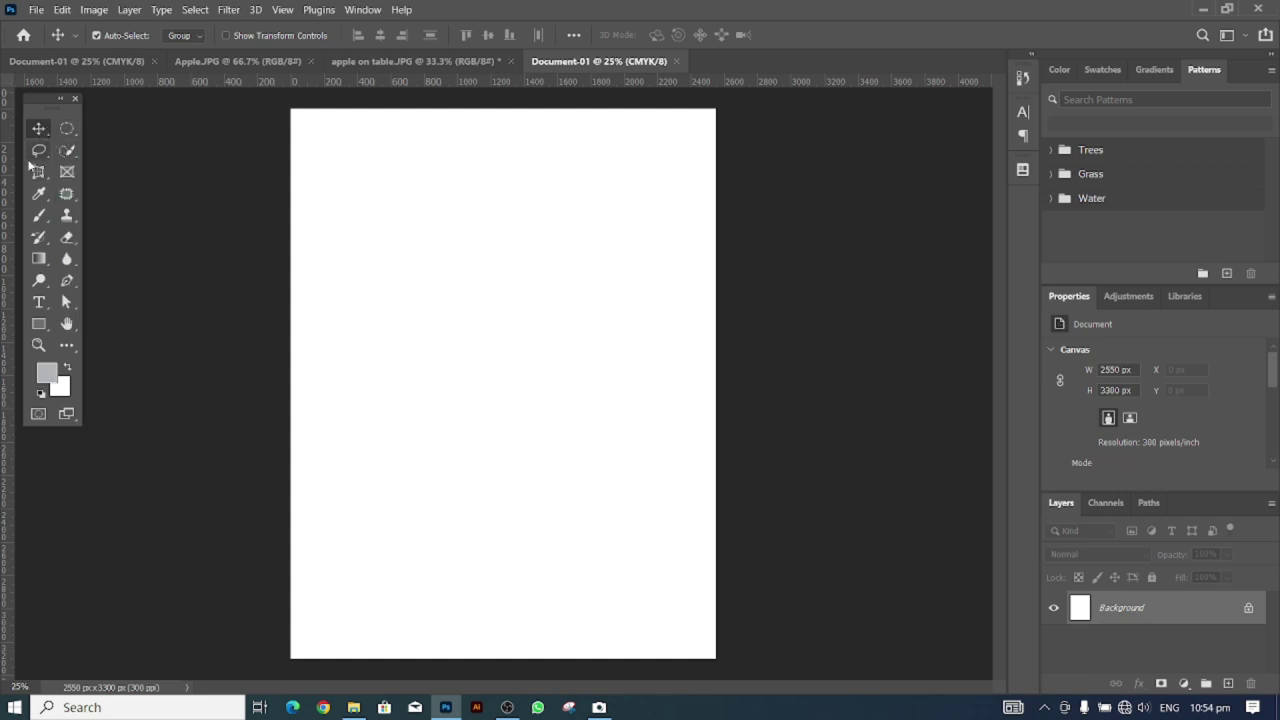
Try the Elliptical Marquee, Crop and Gradient tools, ending with the Rectangle tool selected.
left_click(67, 129)
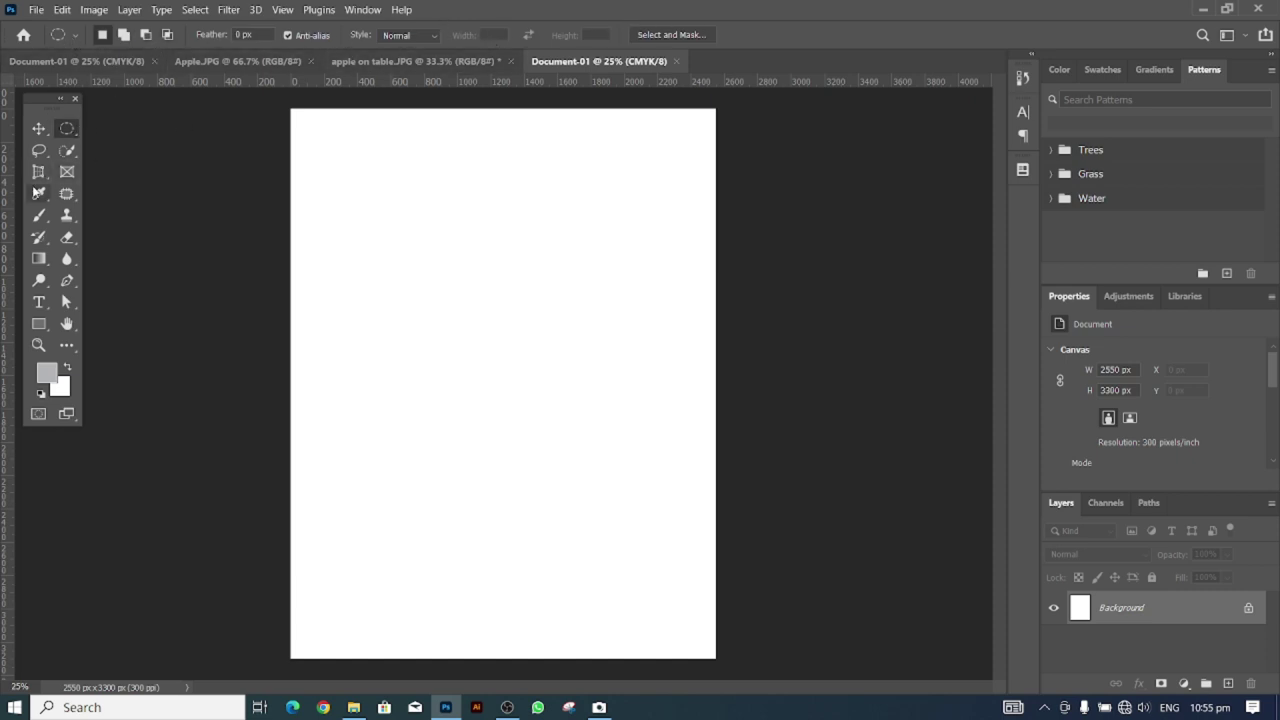
left_click(37, 173)
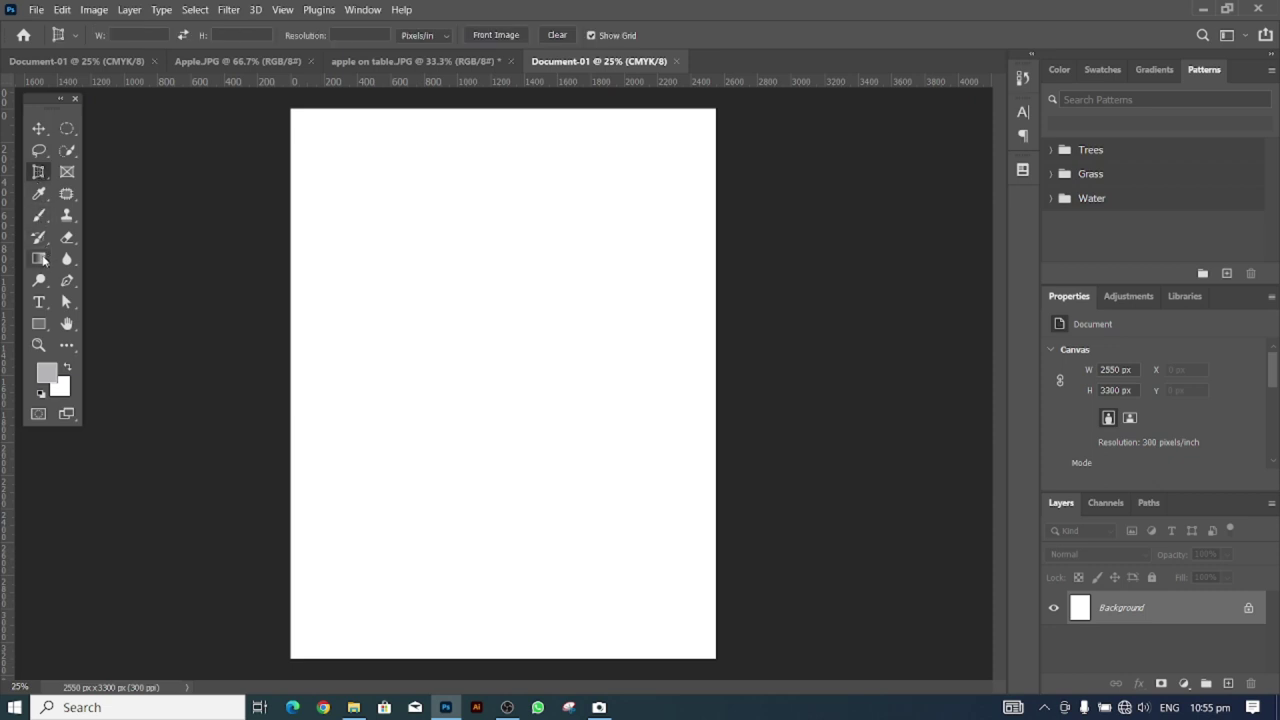
left_click(43, 259)
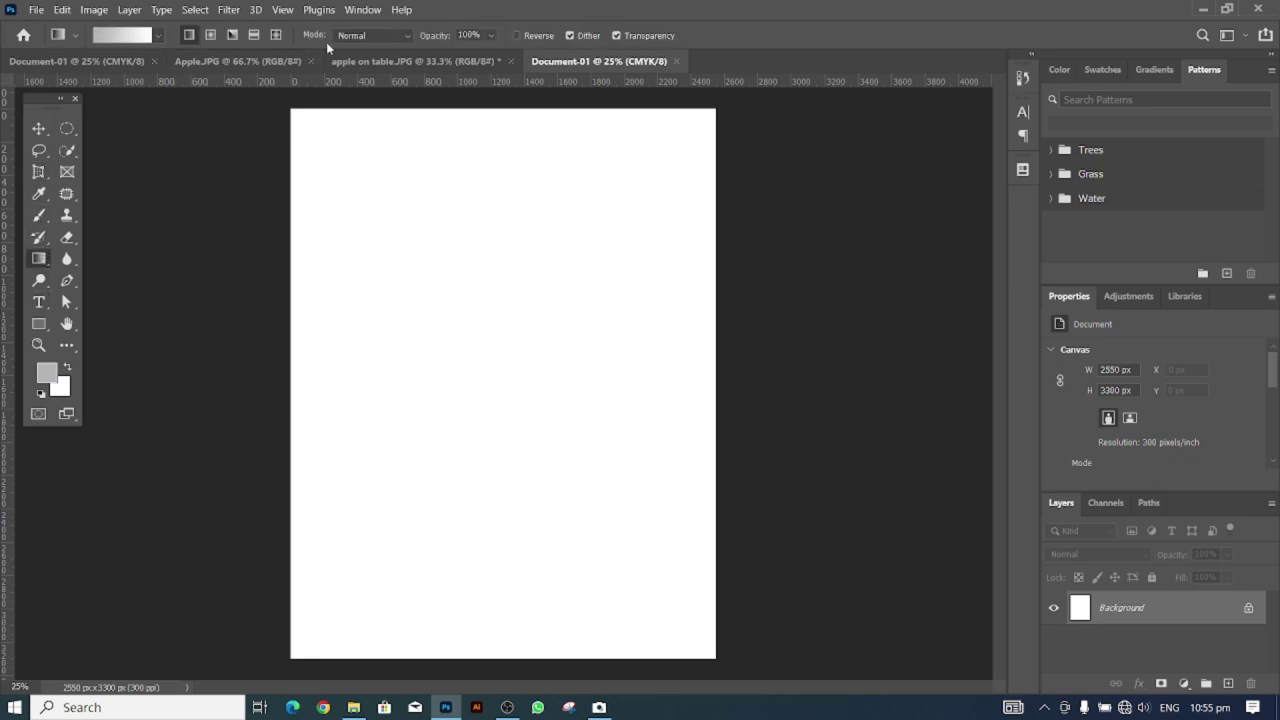
left_click(38, 324)
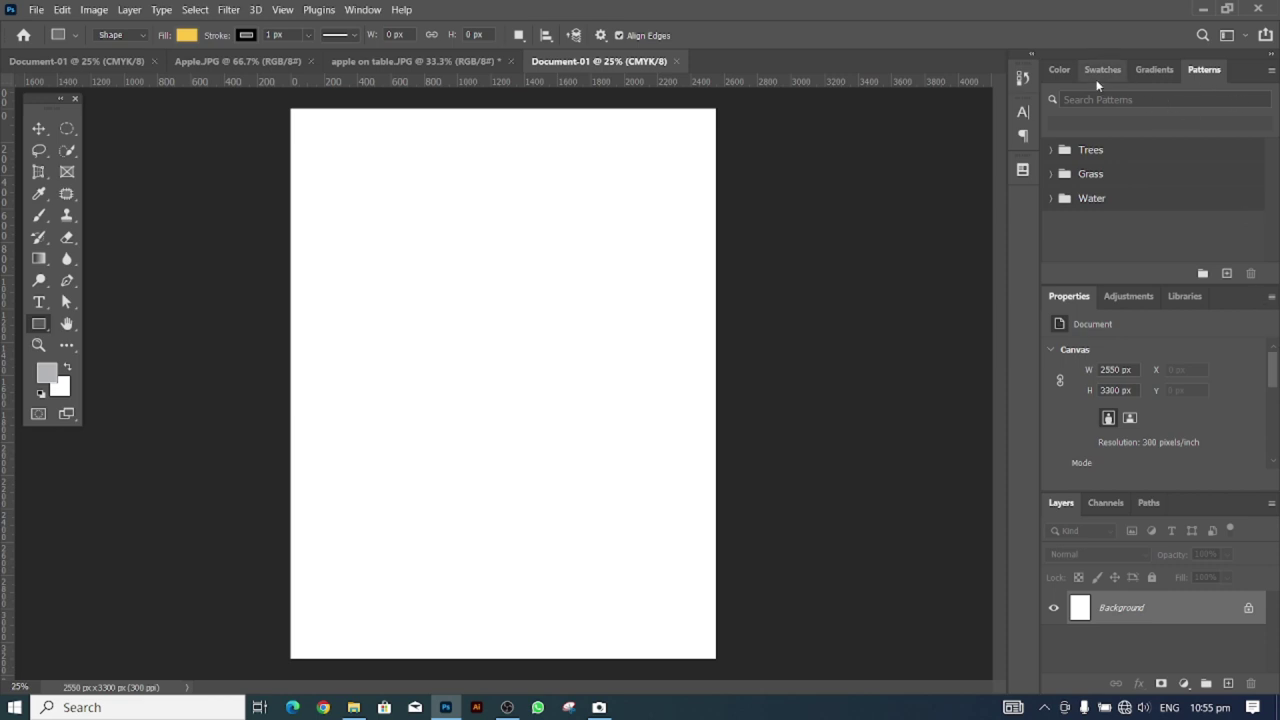
left_click(1059, 70)
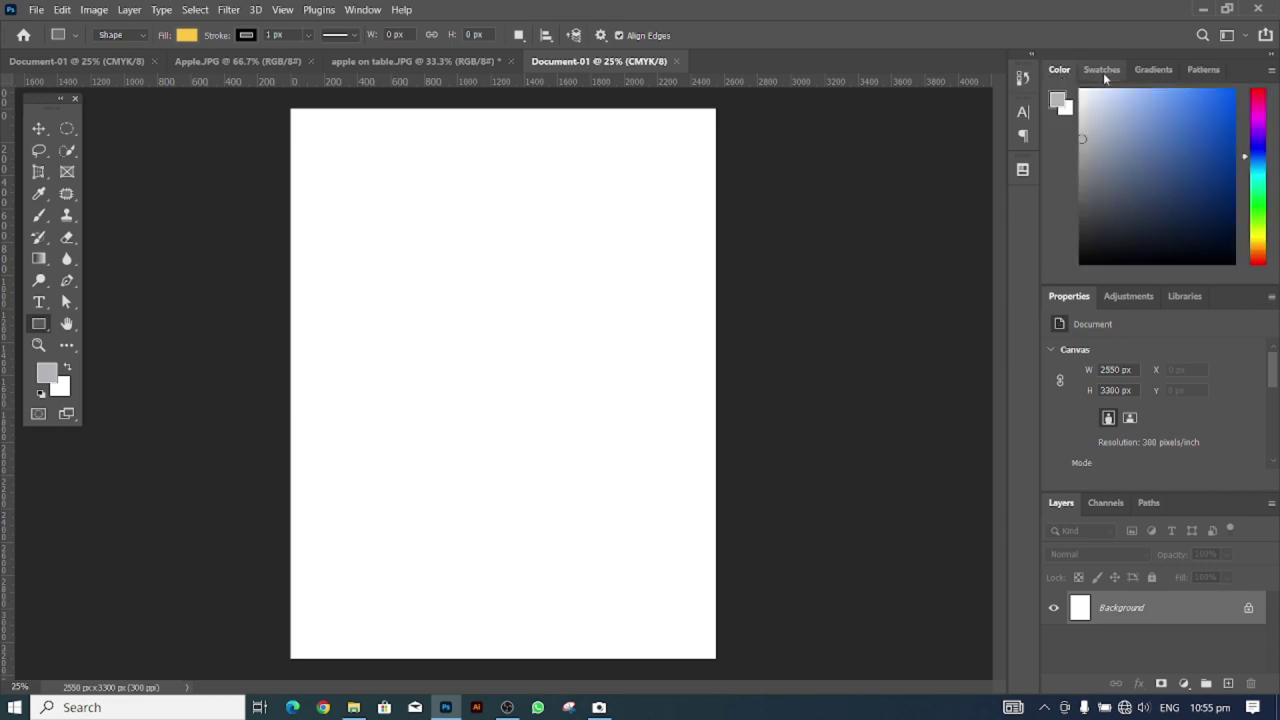
left_click(1102, 70)
left_click(1155, 72)
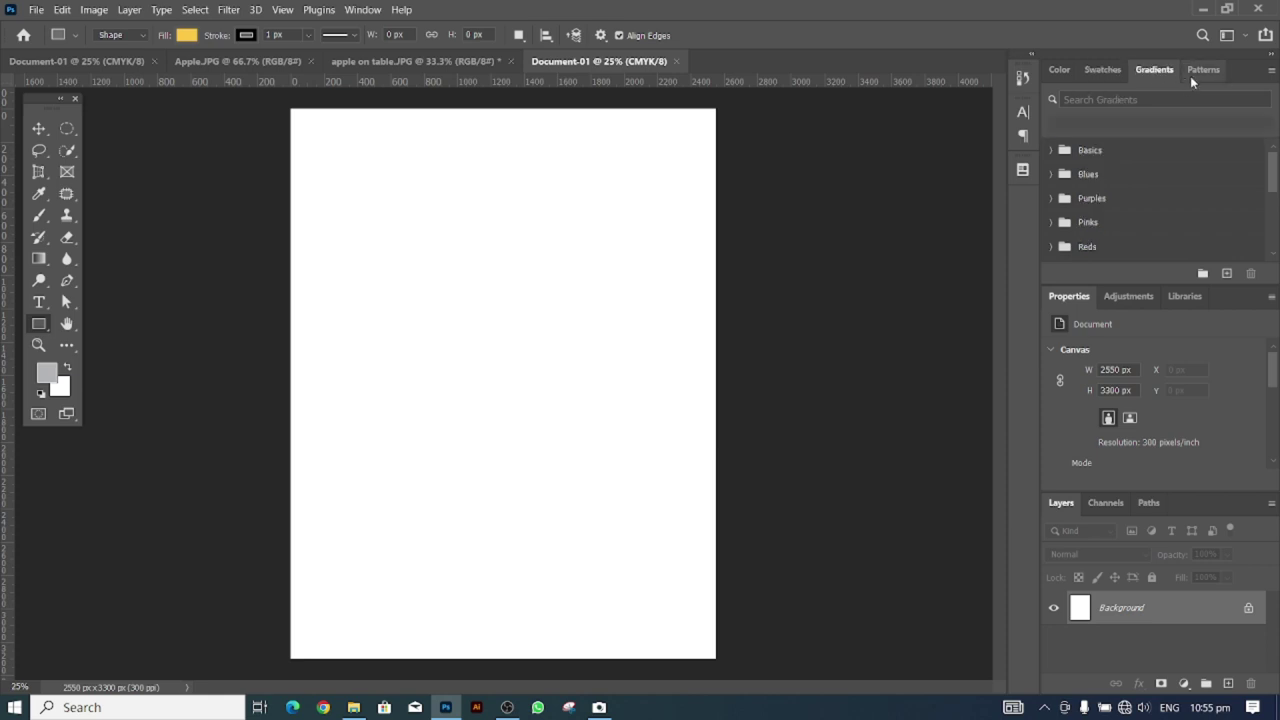
left_click(1199, 72)
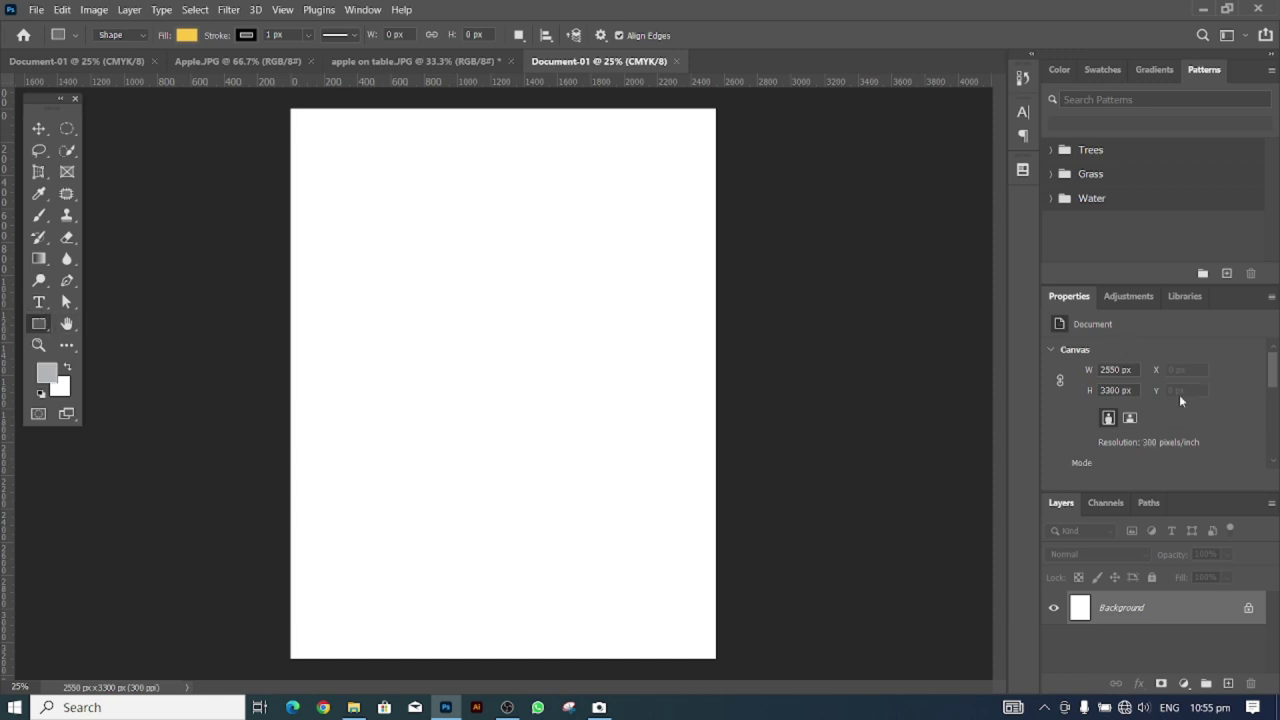
scroll(1147, 419, "down", 2)
scroll(1147, 423, "down", 2)
scroll(1139, 448, "down", 2)
scroll(1139, 448, "down", 2)
scroll(1139, 452, "up", 2)
scroll(1139, 452, "down", 2)
scroll(1136, 452, "up", 2)
scroll(1136, 452, "up", 2)
scroll(1136, 453, "up", 2)
scroll(1136, 453, "down", 2)
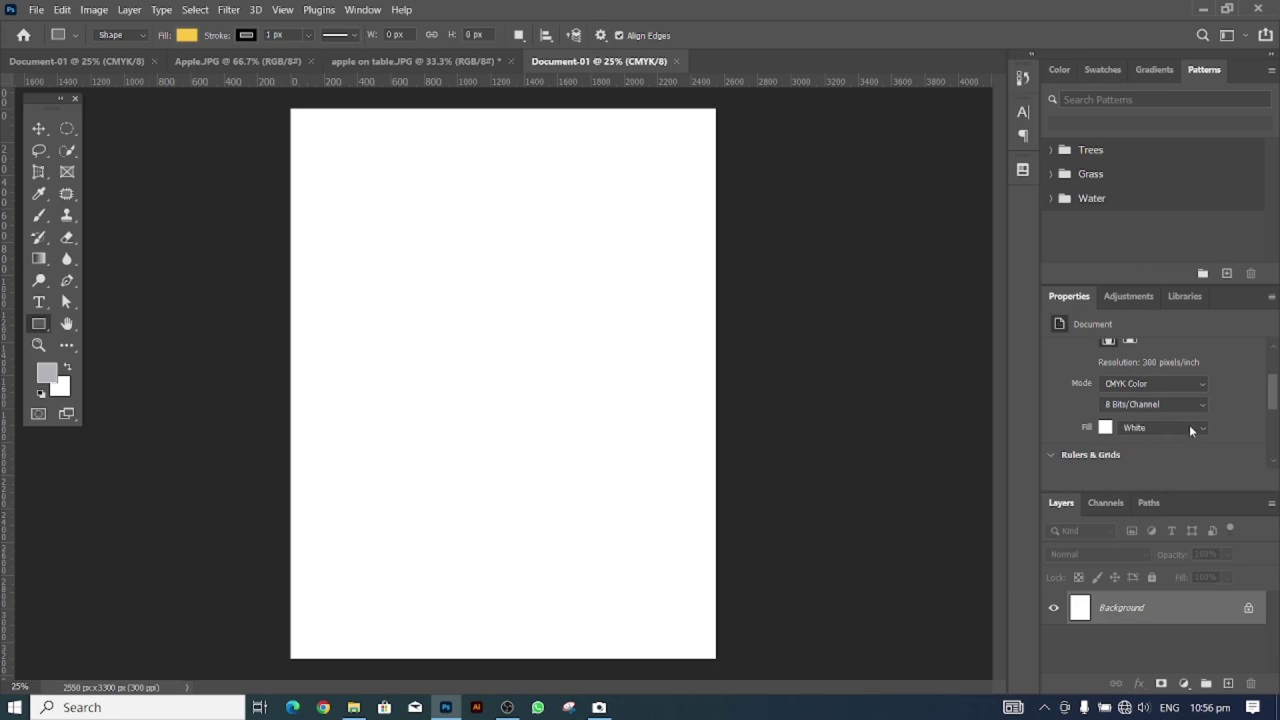
mouse_move(1272, 402)
left_mouse_down()
mouse_move(1276, 418)
mouse_move(1274, 366)
left_mouse_up()
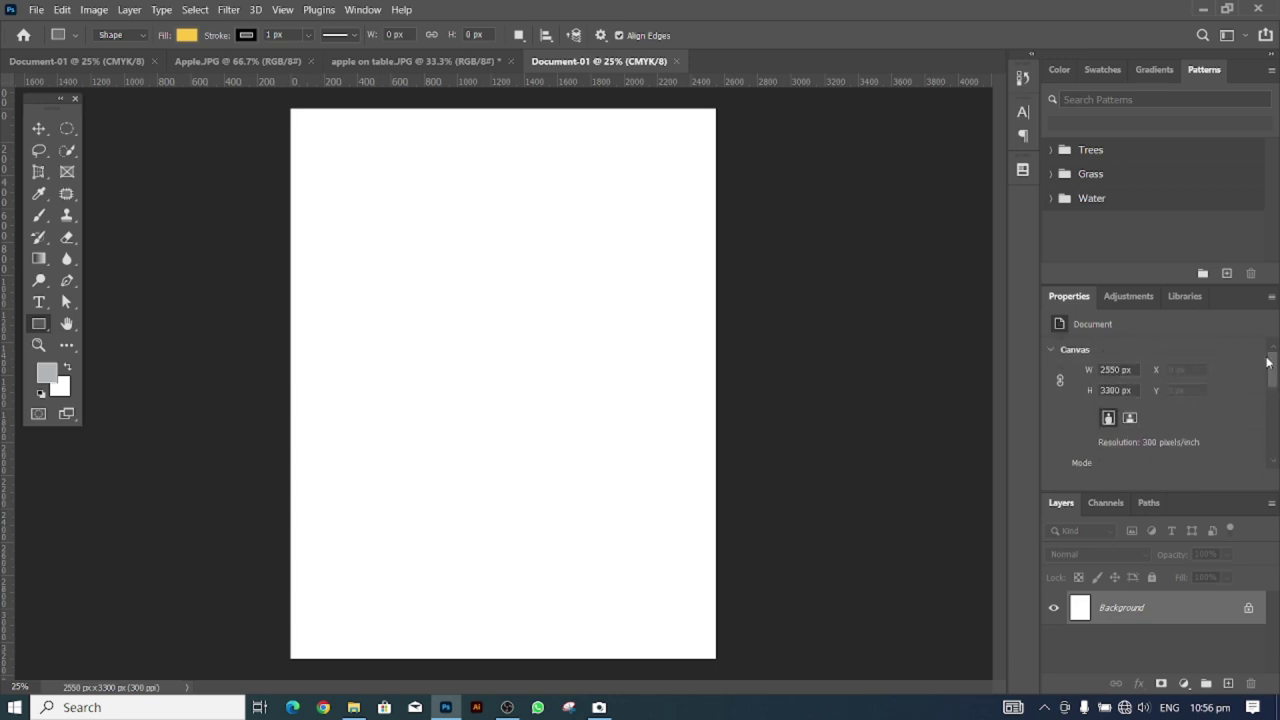
left_click(1121, 299)
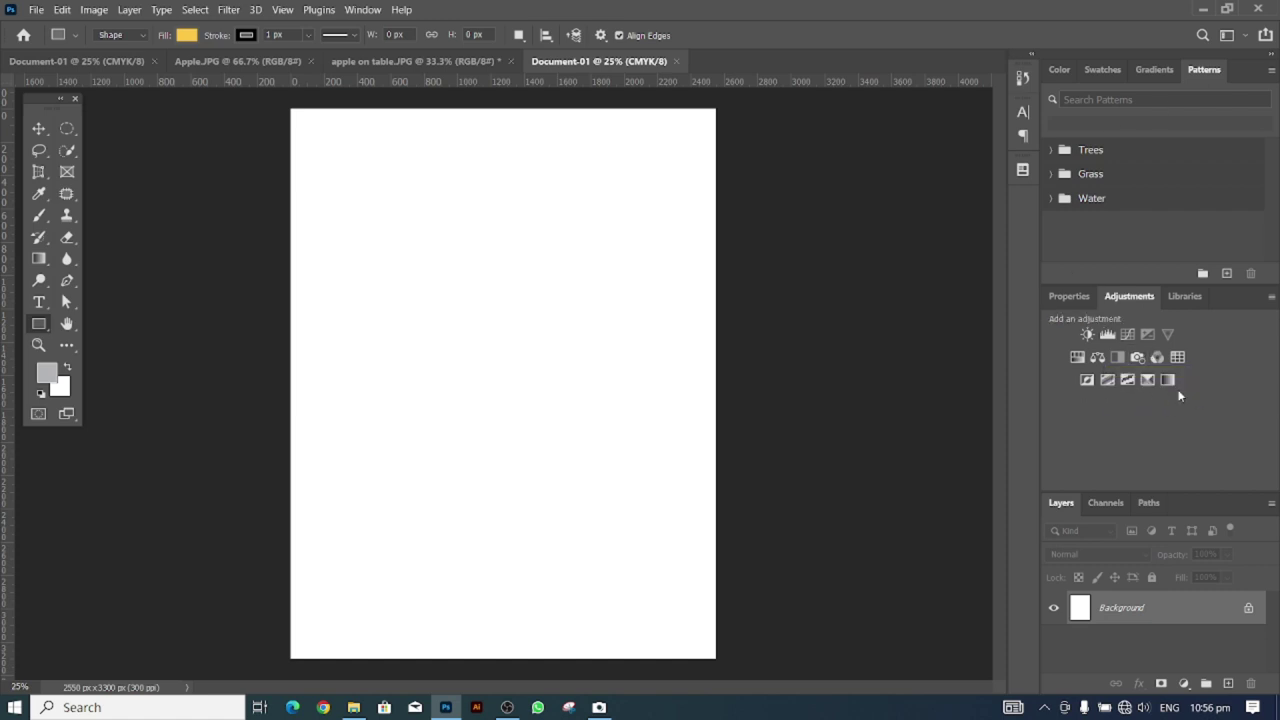
left_click(1186, 302)
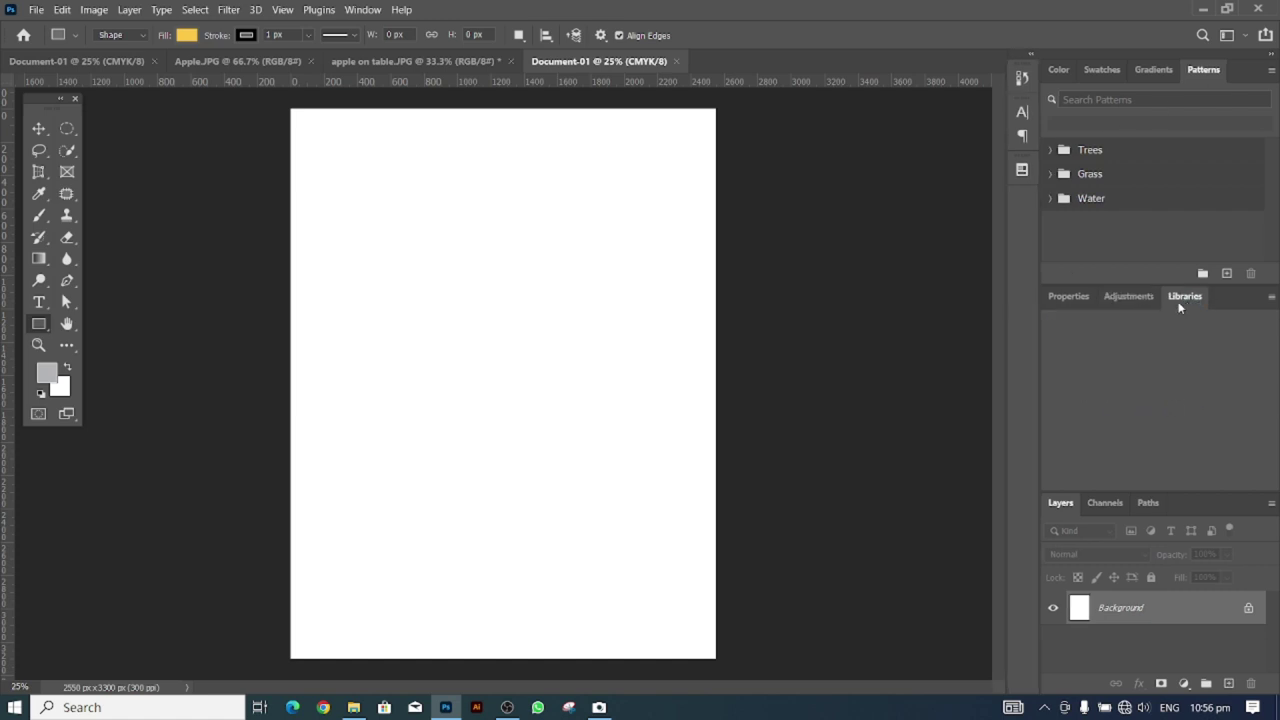
left_click(1102, 298)
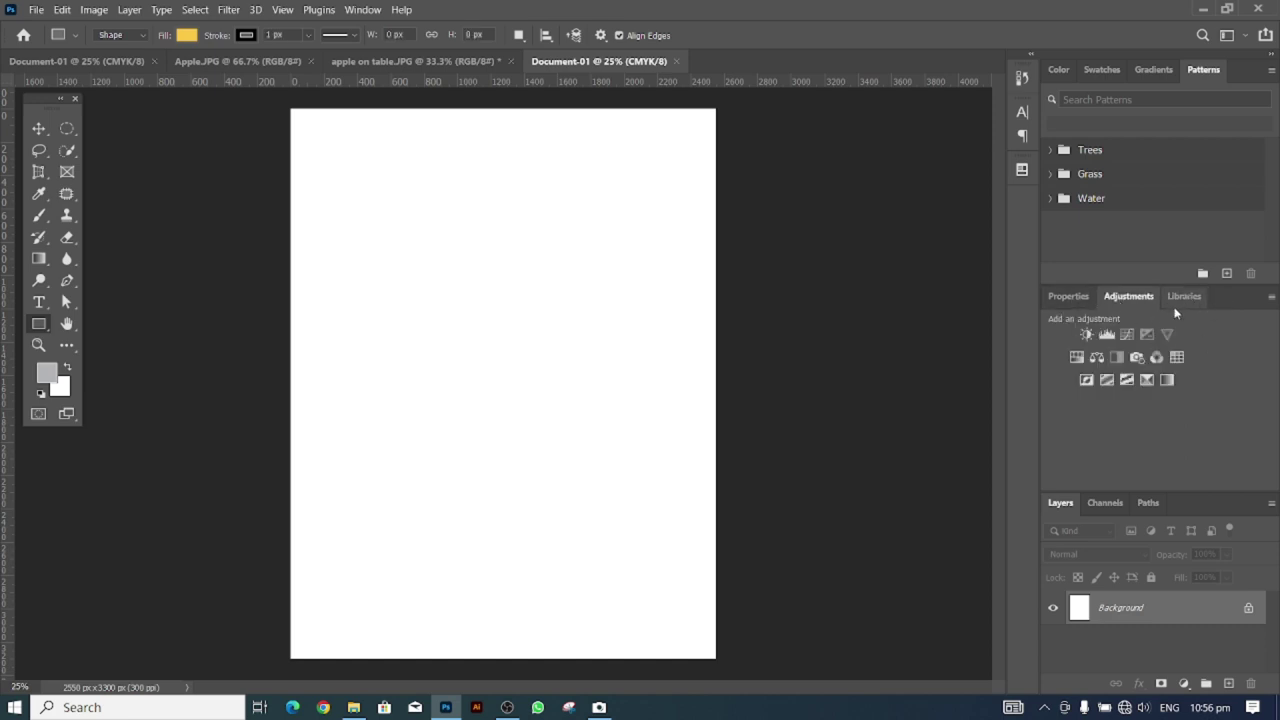
left_click(1070, 297)
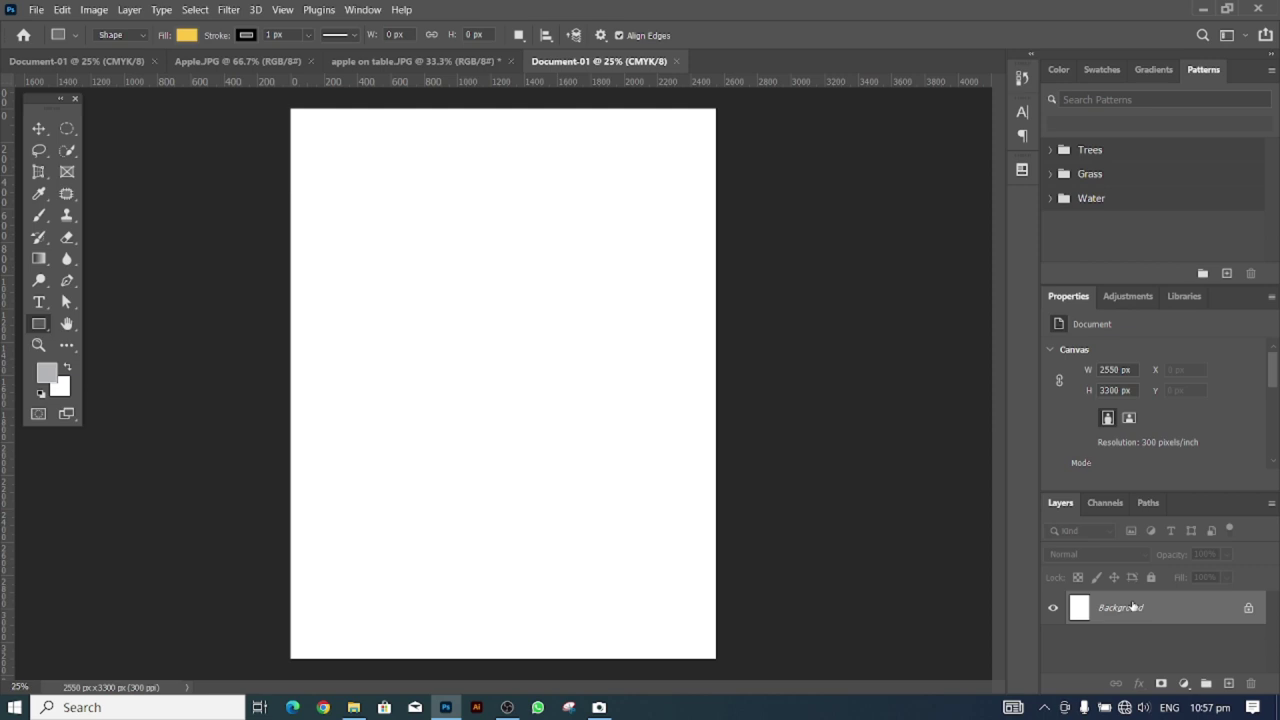
View the Channels and Paths panels, return to Layers, and select the Move tool.
left_click(1115, 505)
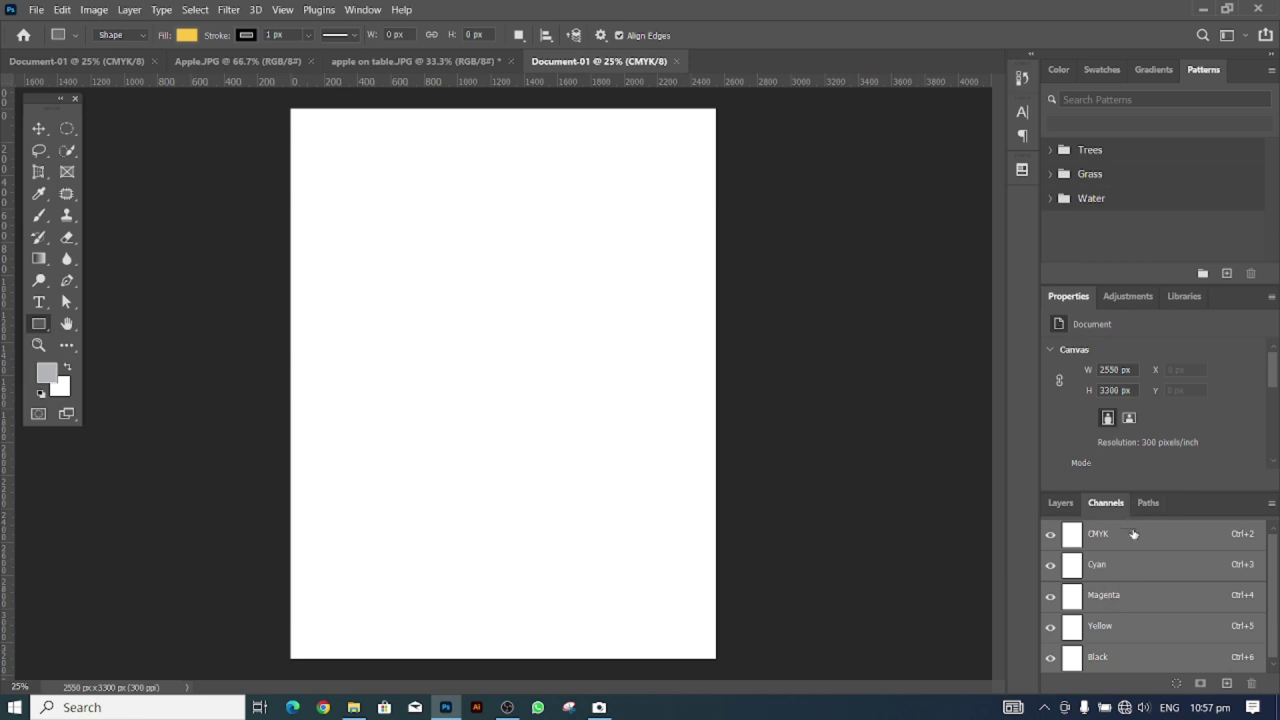
left_click(1148, 503)
left_click(1066, 505)
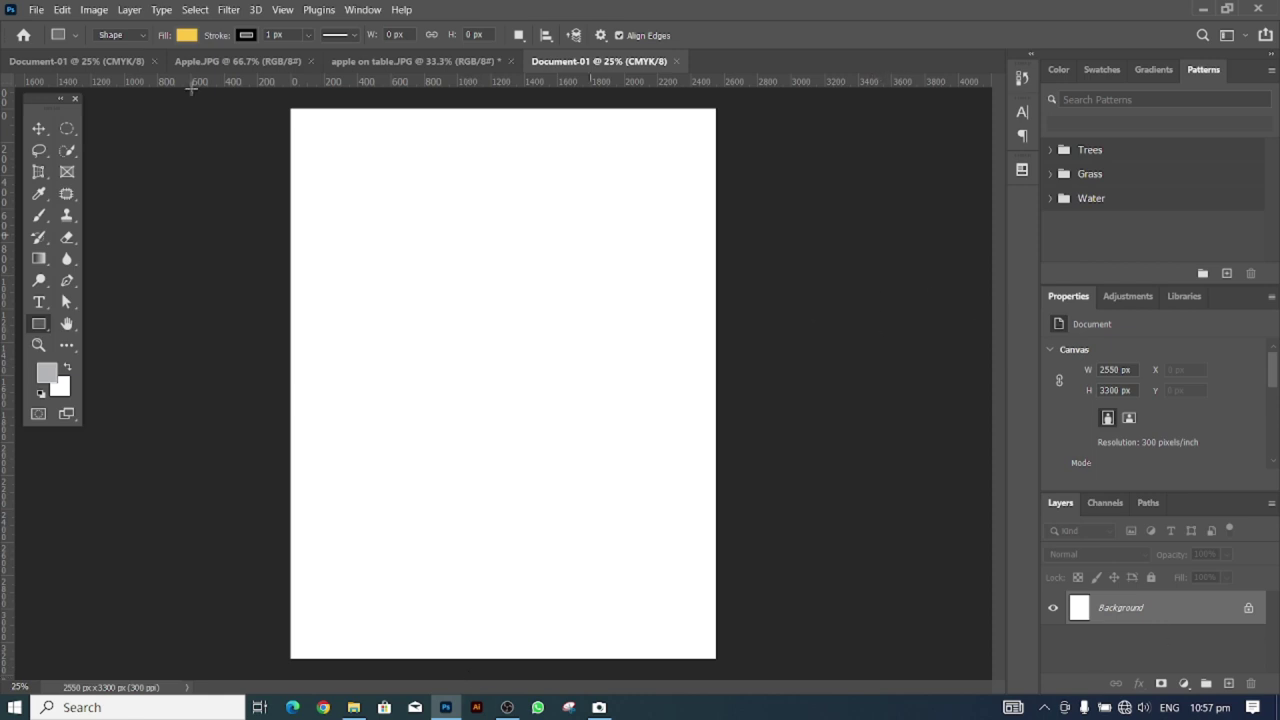
left_click(39, 129)
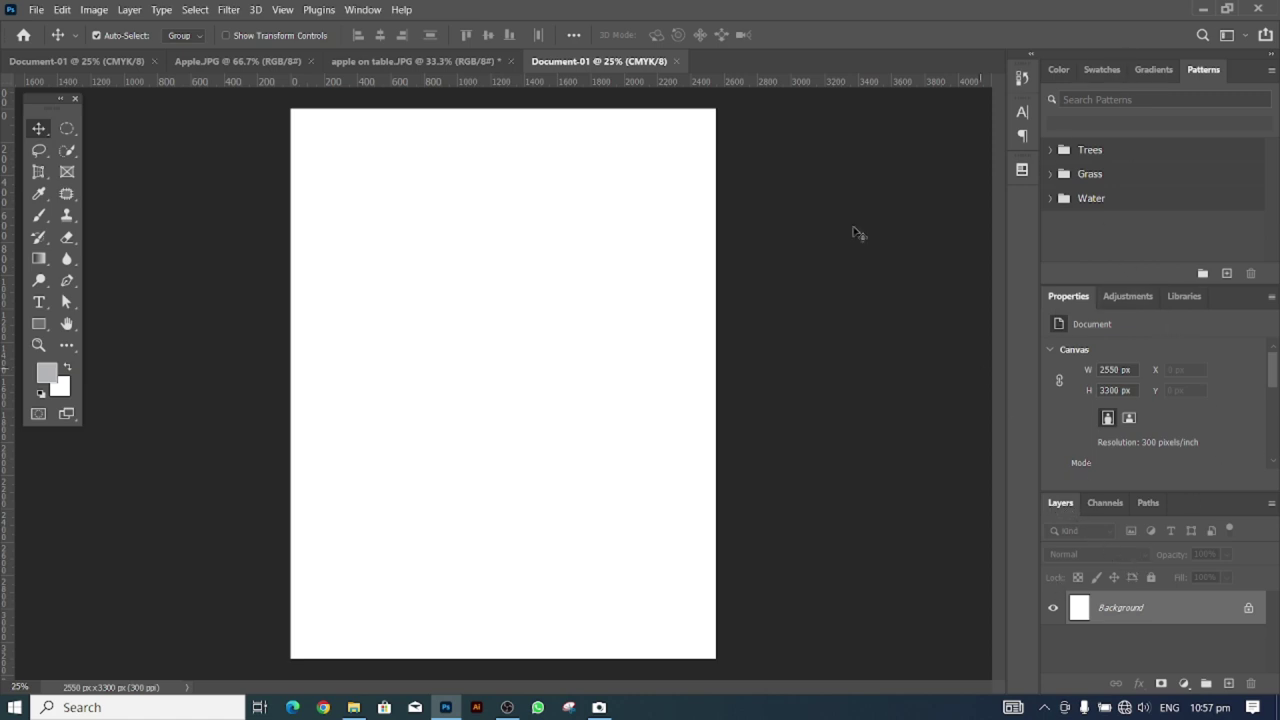
left_click(362, 10)
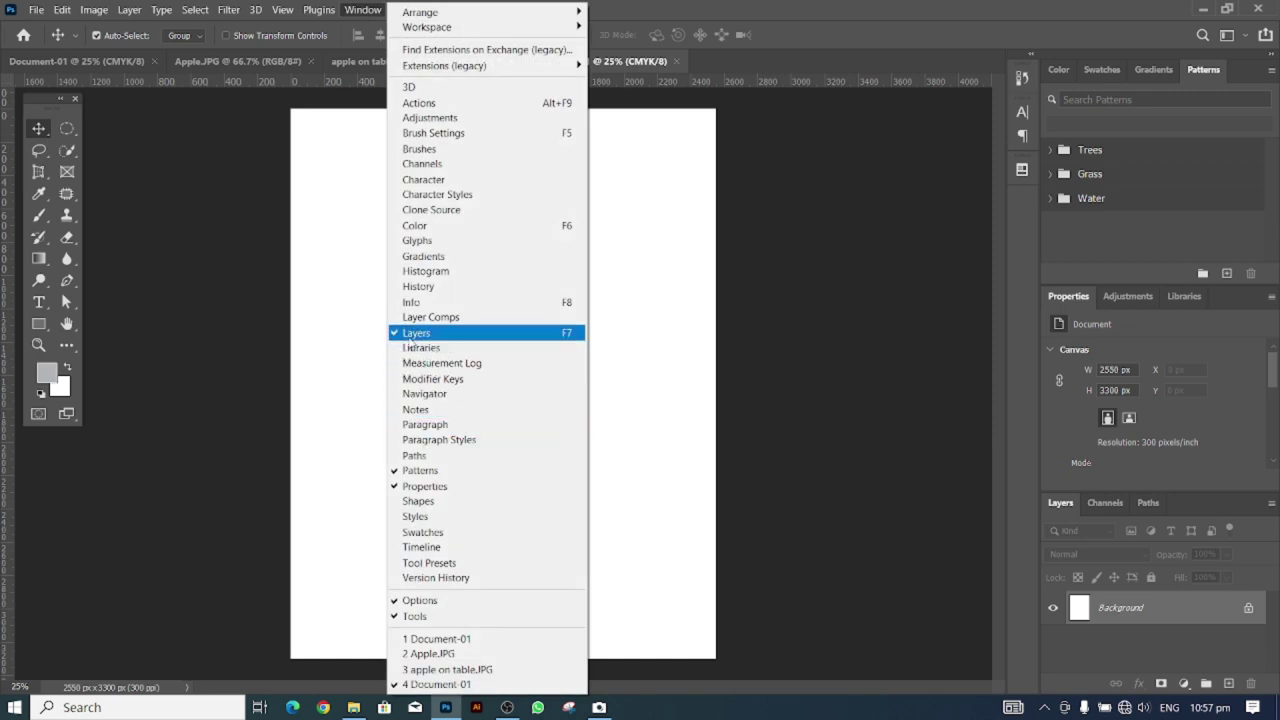
left_click(414, 338)
left_click(362, 10)
left_click(350, 12)
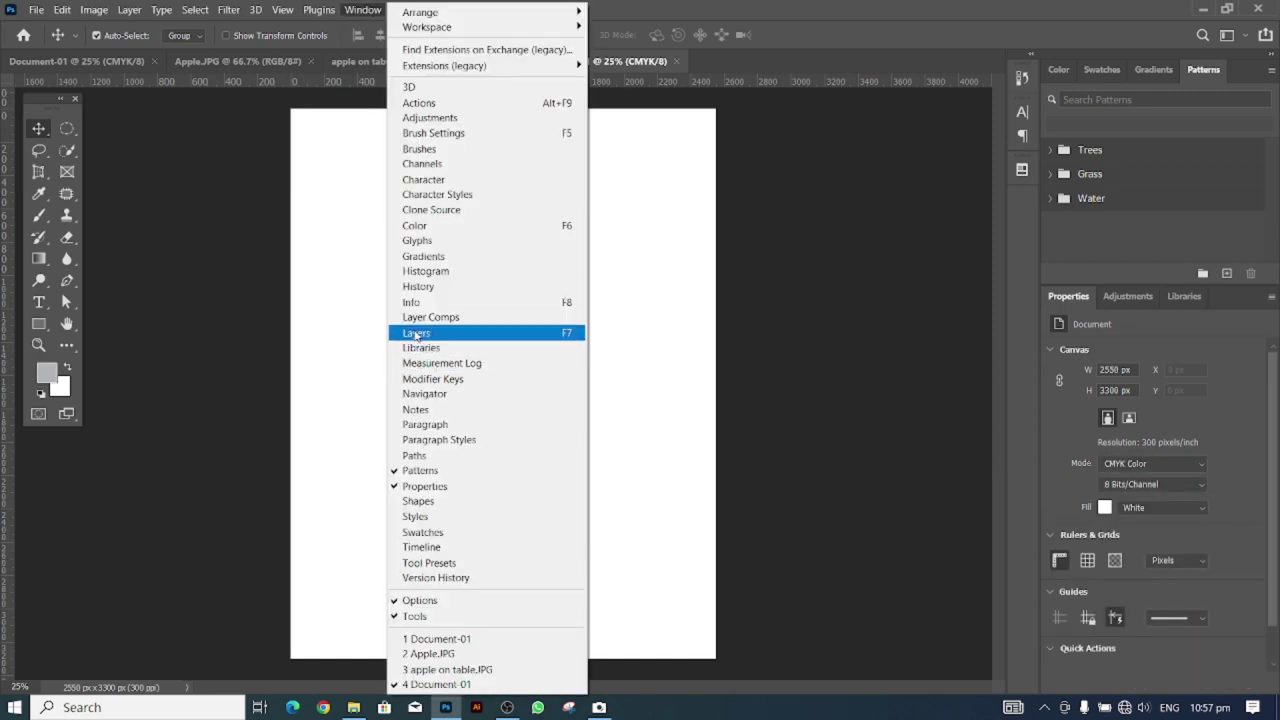
left_click(414, 334)
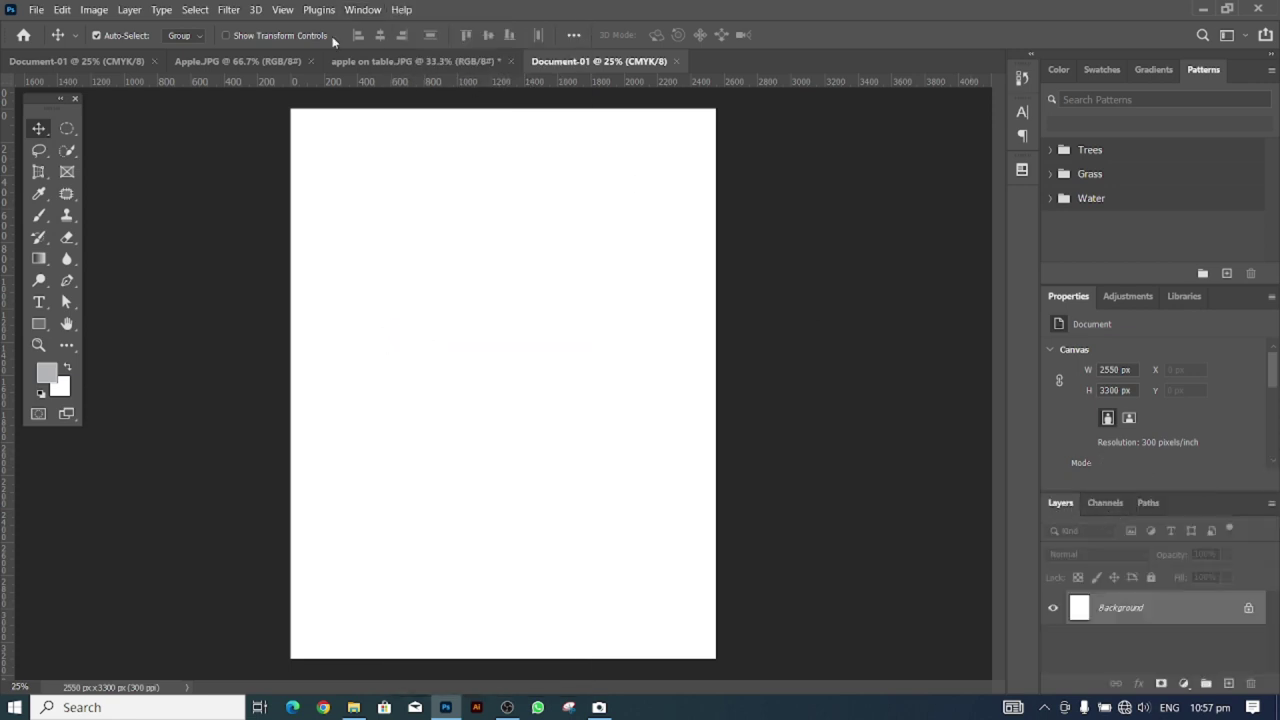
left_click(352, 12)
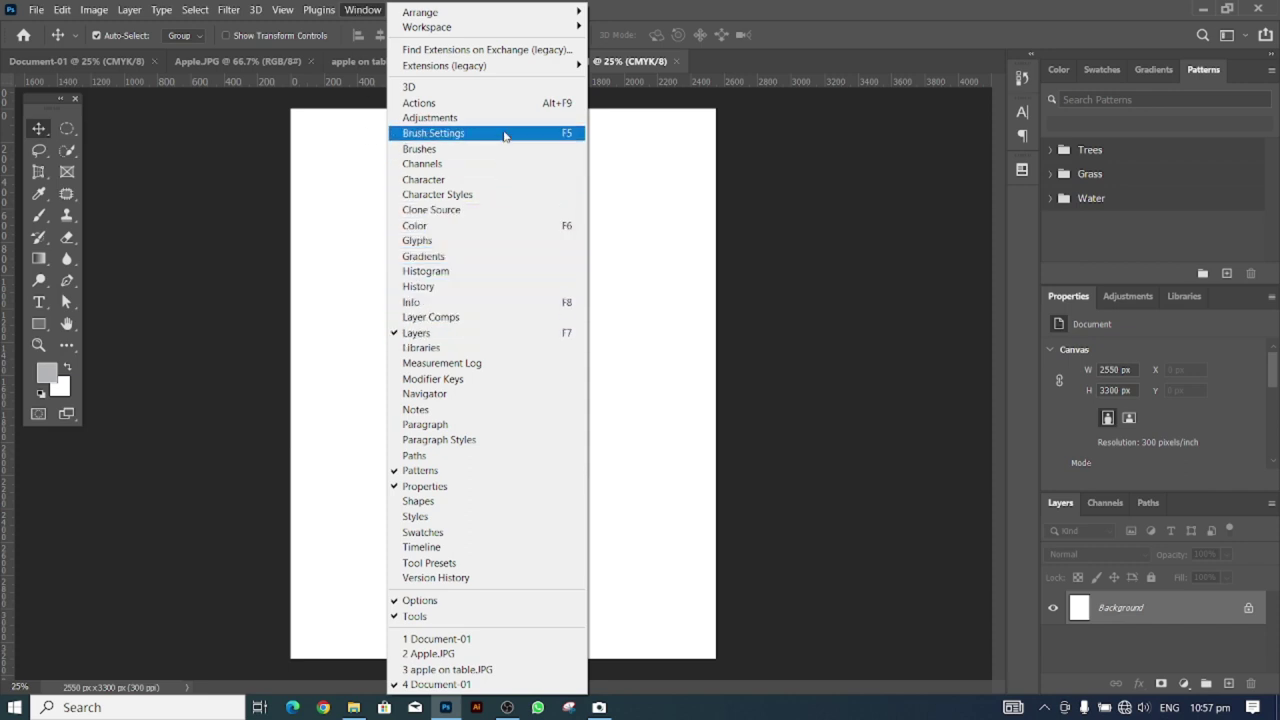
left_click(418, 616)
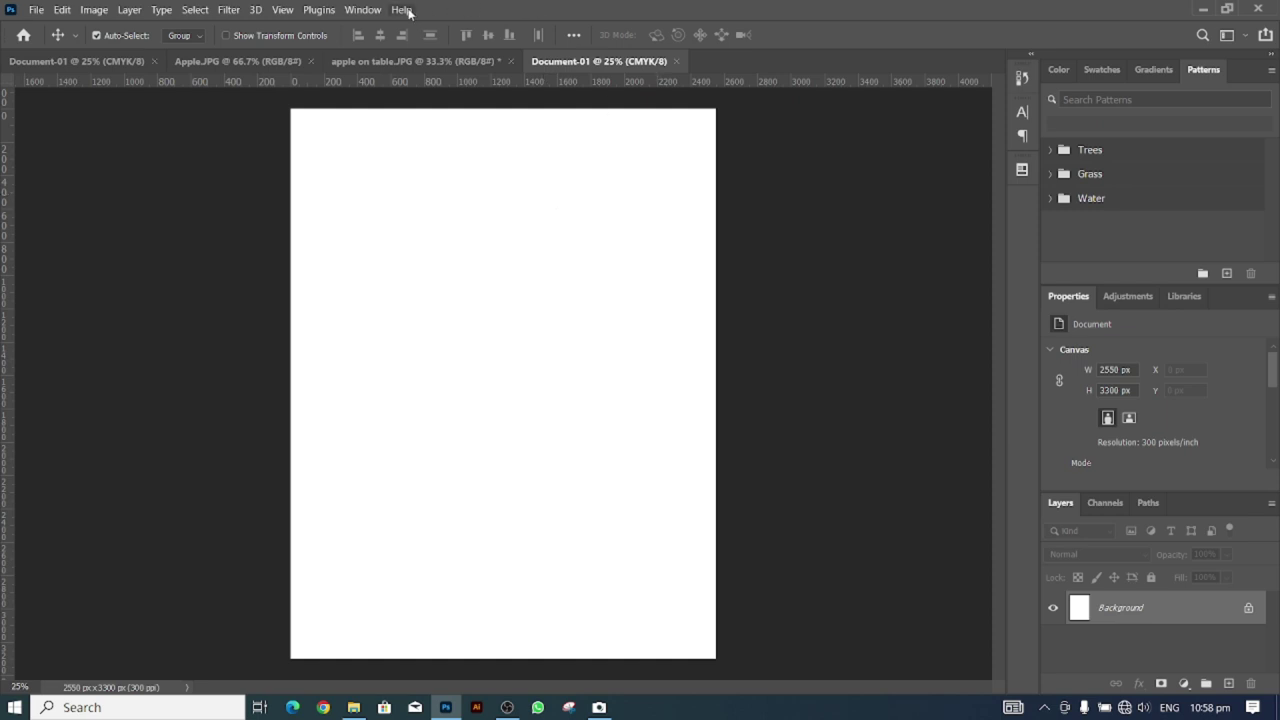
left_click(364, 10)
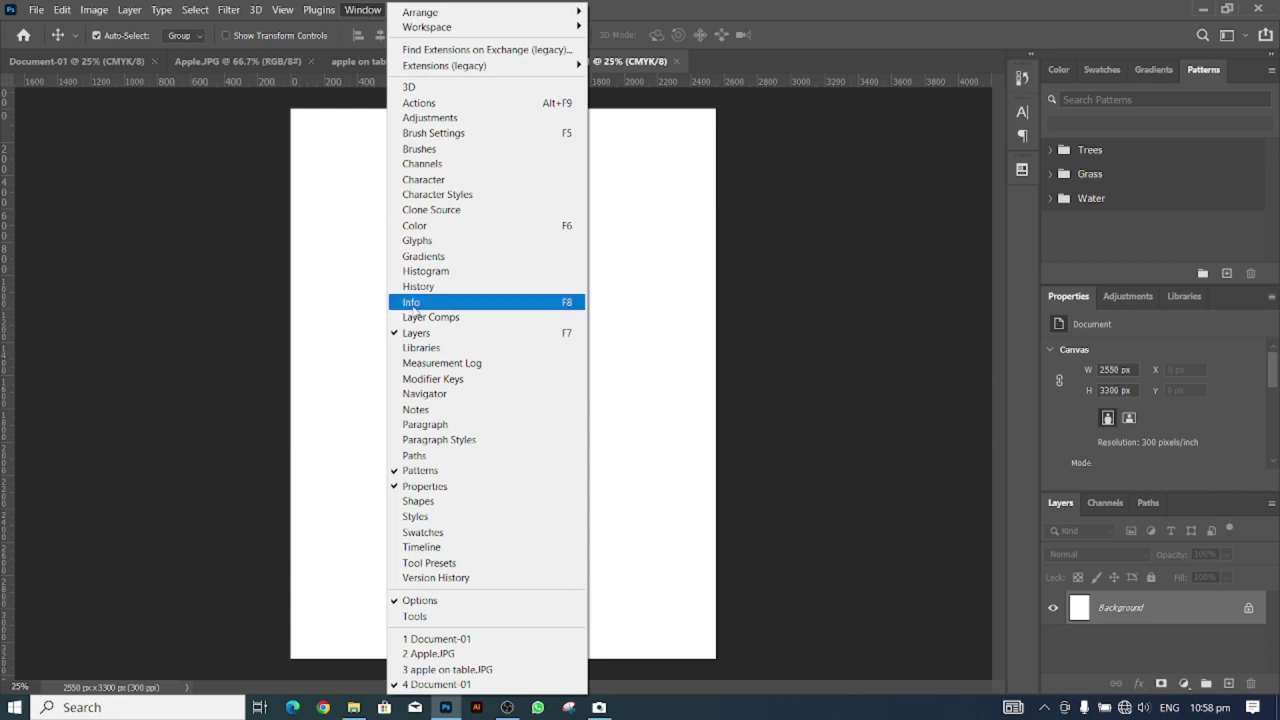
left_click(429, 618)
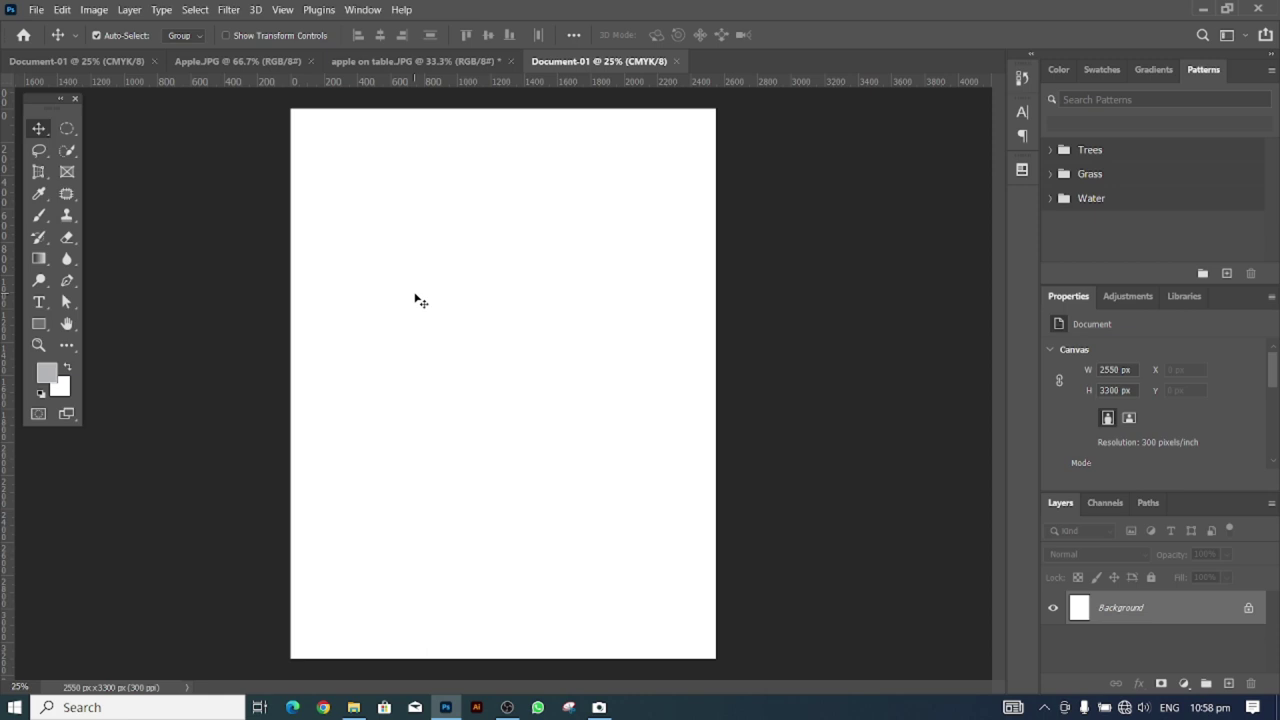
left_click(364, 10)
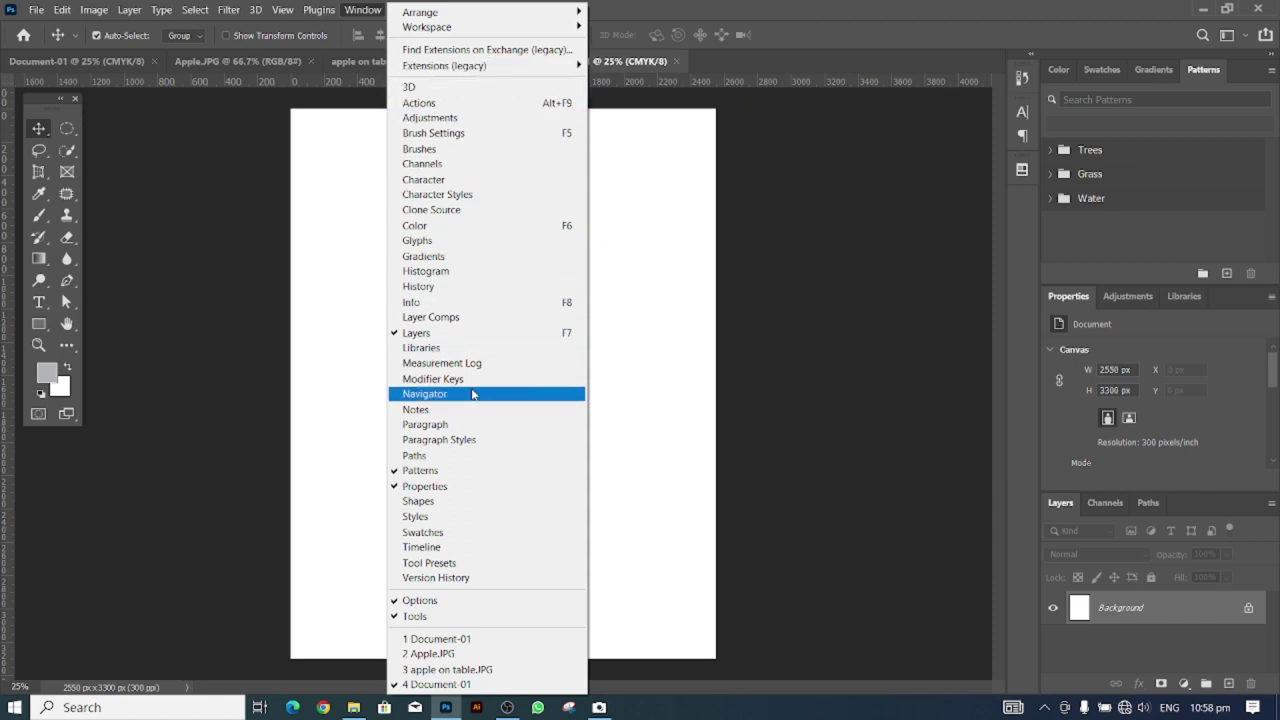
left_click(58, 108)
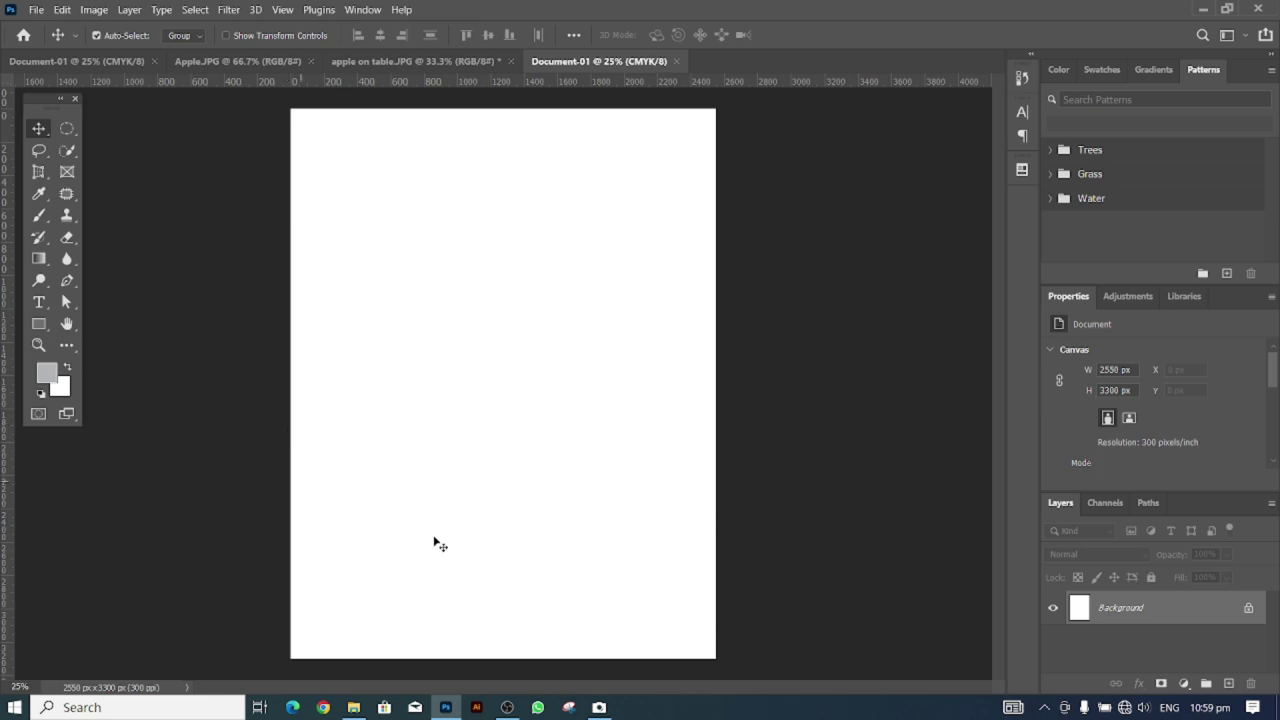
Open the Apple photo from the Desktop's Filter folder.
left_click(42, 12)
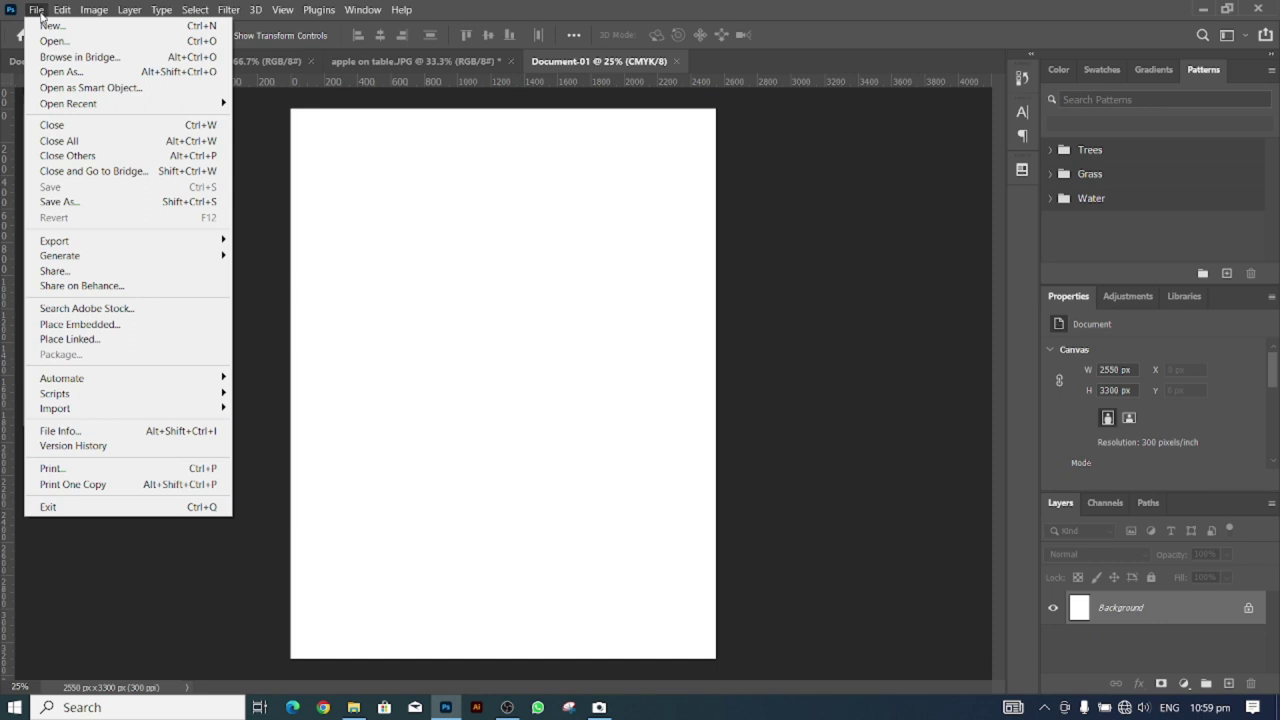
left_click(54, 41)
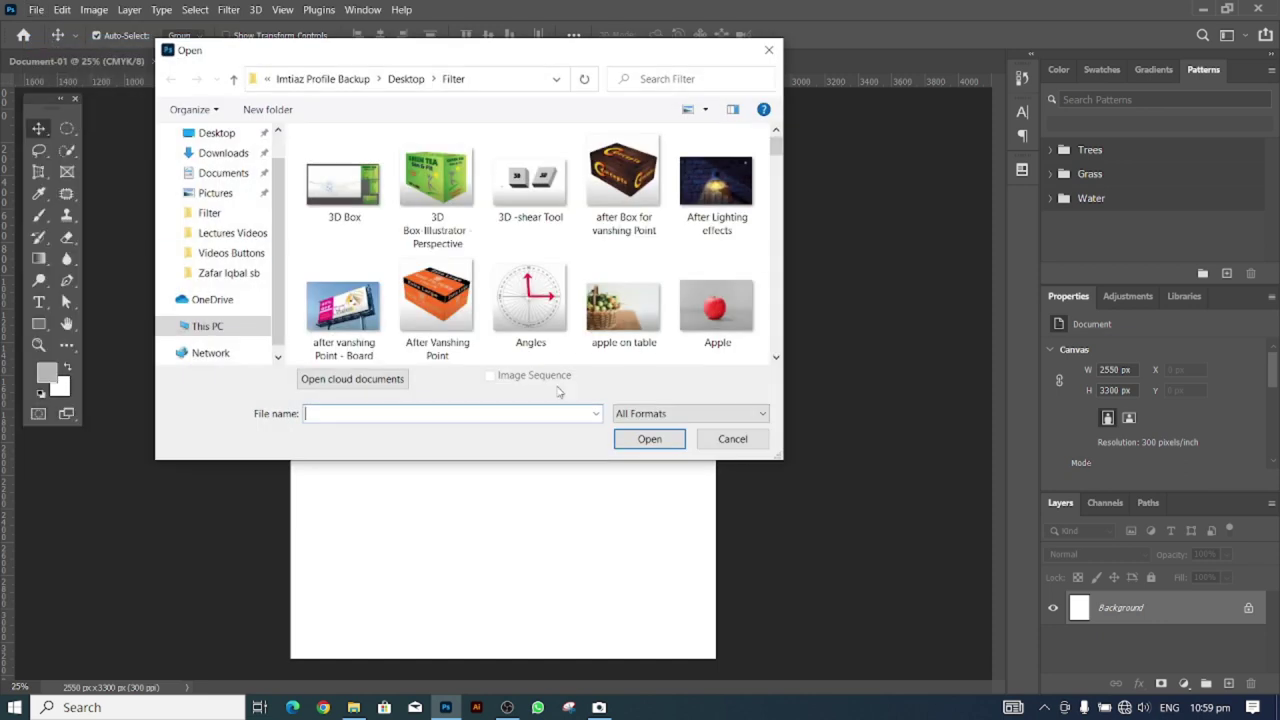
left_click(720, 325)
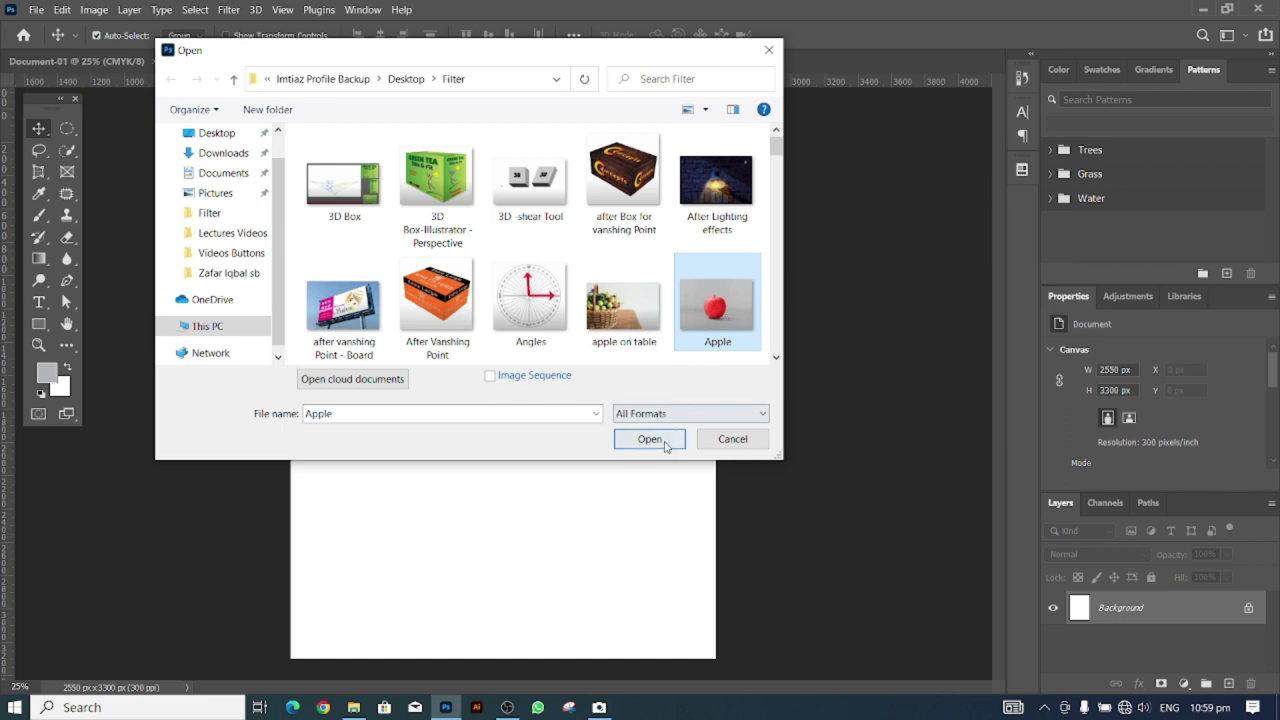
left_click(649, 439)
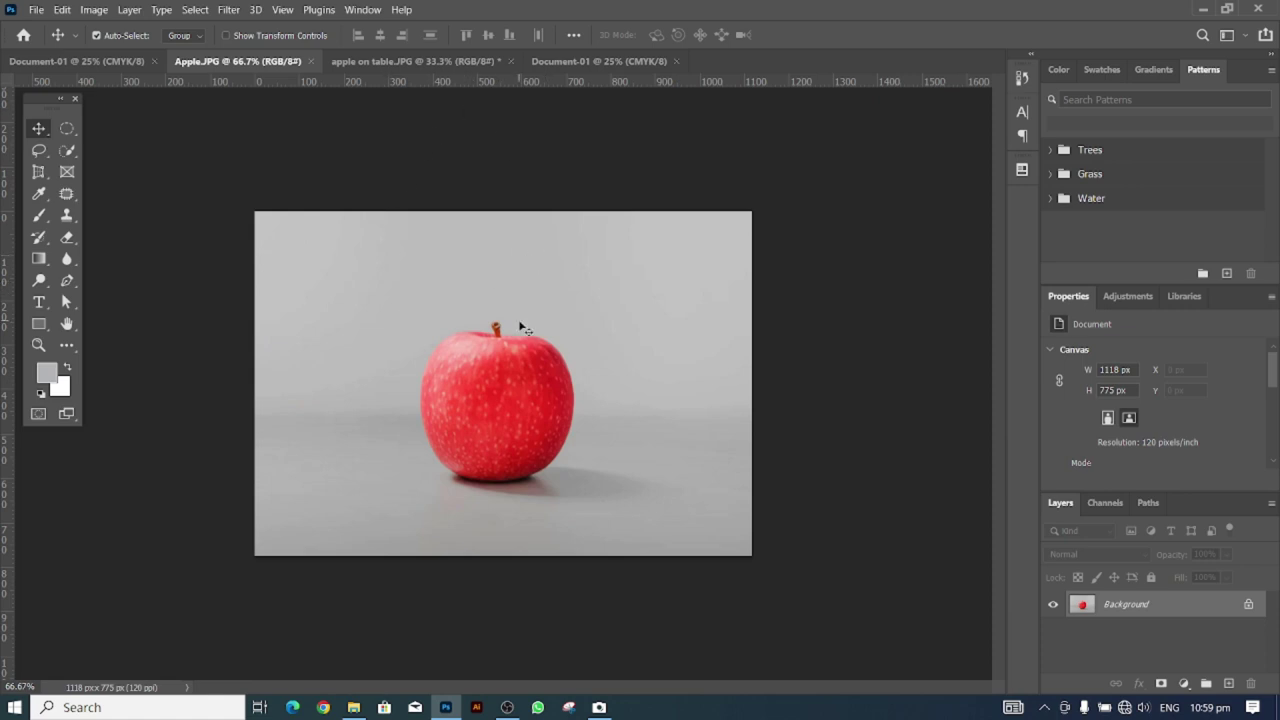
Zoom into the apple with Ctrl++ until the individual pixel grid shows.
key("ctrl+plus")
key("ctrl+plus")
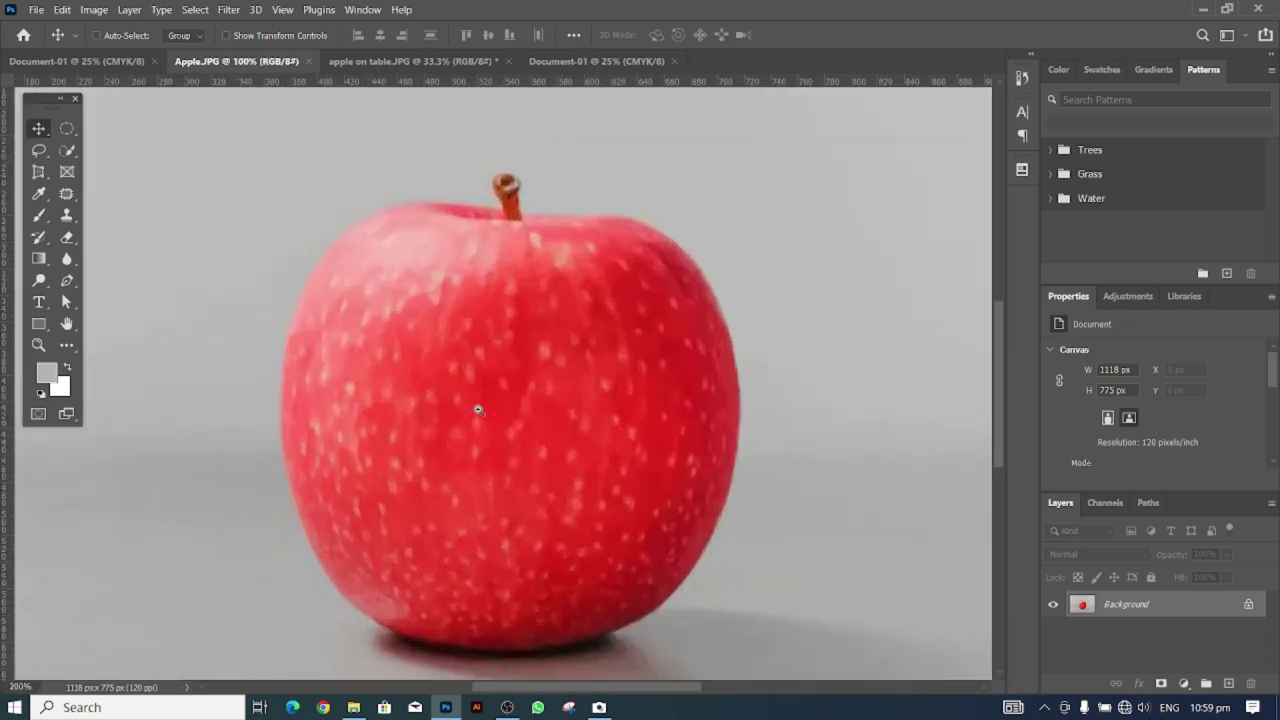
key("ctrl+plus")
key("ctrl+plus")
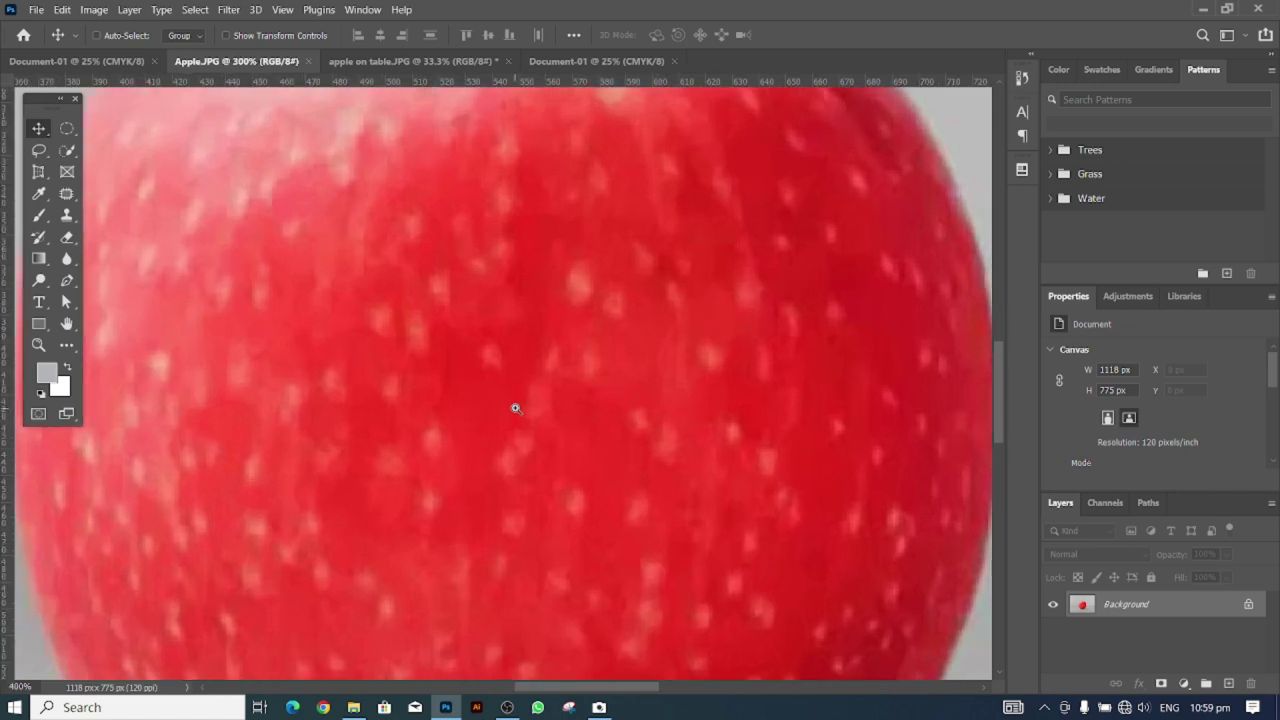
key("ctrl+plus")
key("ctrl+plus")
key("ctrl+plus")
key("ctrl+plus")
key("ctrl+plus")
key("ctrl+plus")
key("ctrl+plus")
key("ctrl+plus")
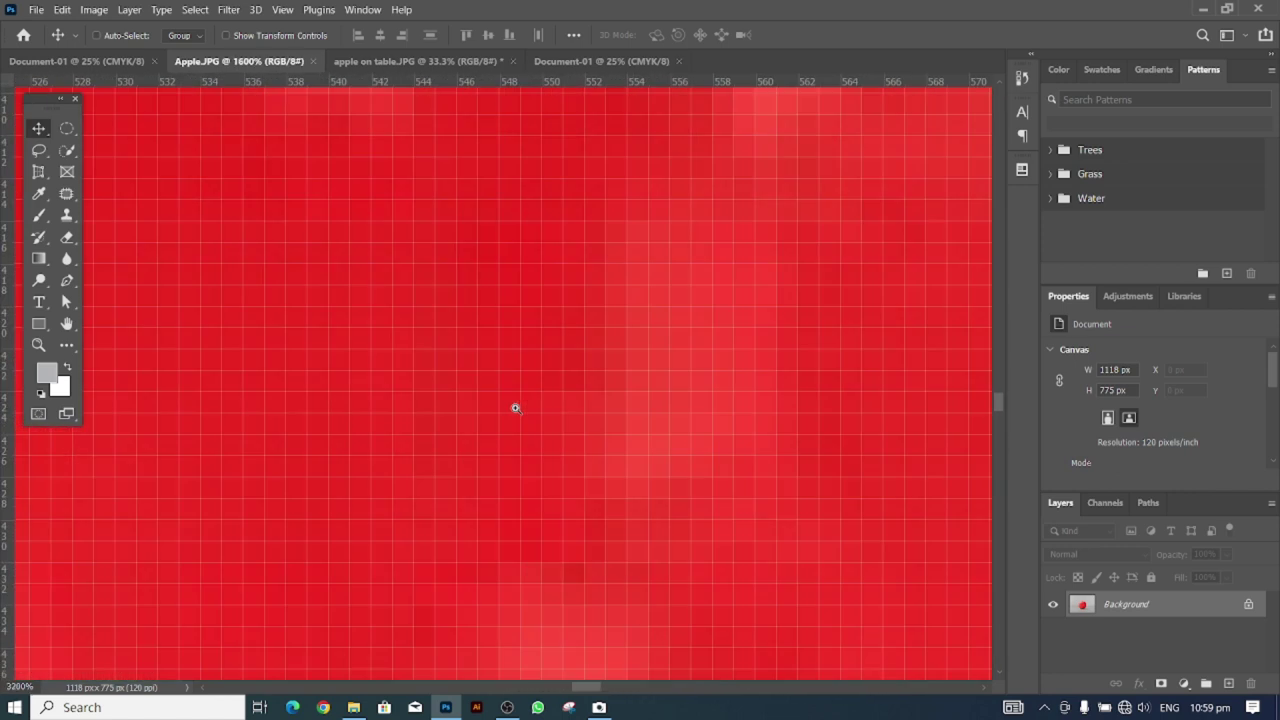
key("ctrl+plus")
key("ctrl+plus")
key("ctrl+plus")
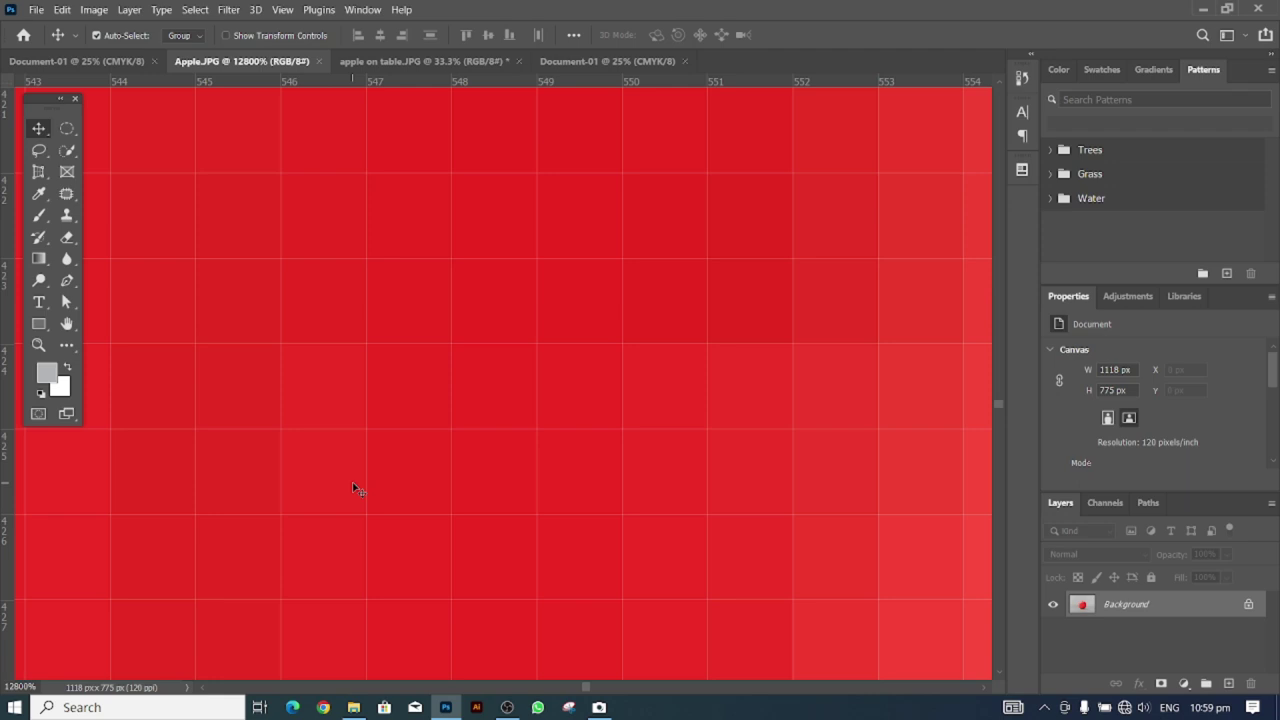
Zoom back out with the Zoom tool to show the whole apple at 100%.
left_click(580, 336, "alt")
left_click(580, 337, "alt")
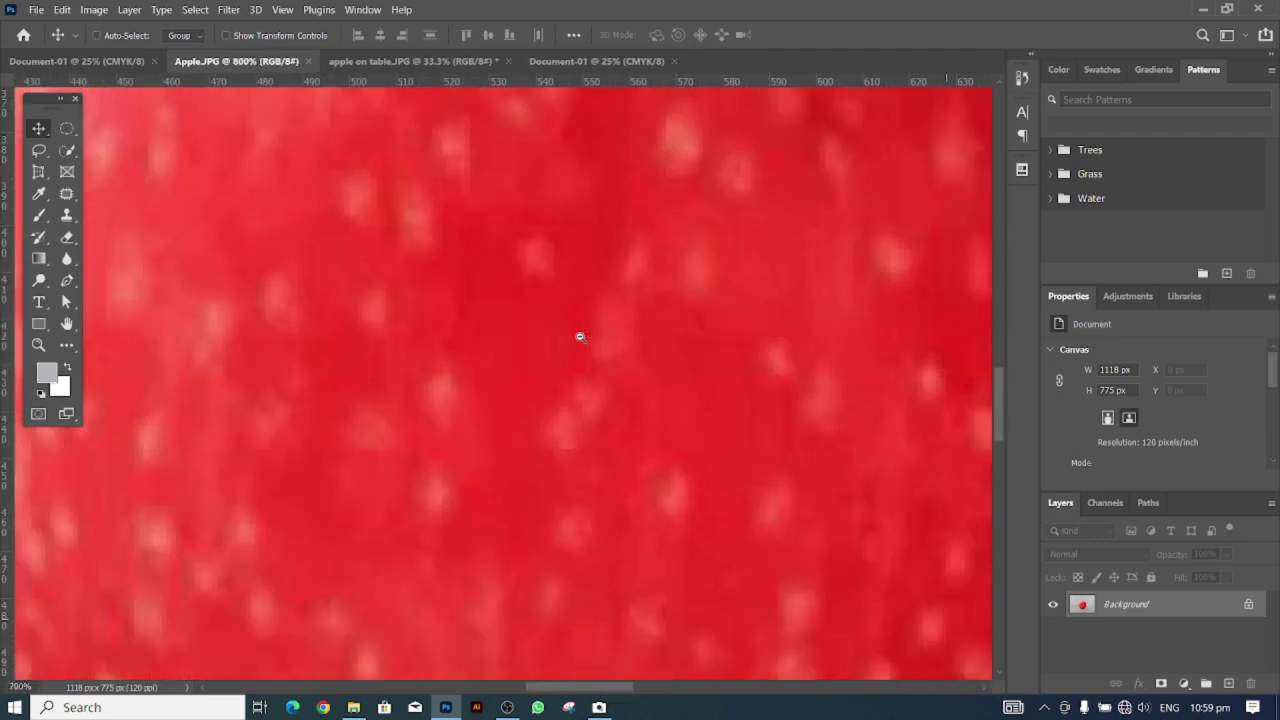
left_click(580, 337, "alt")
left_click(578, 336, "alt")
left_click(578, 336, "alt")
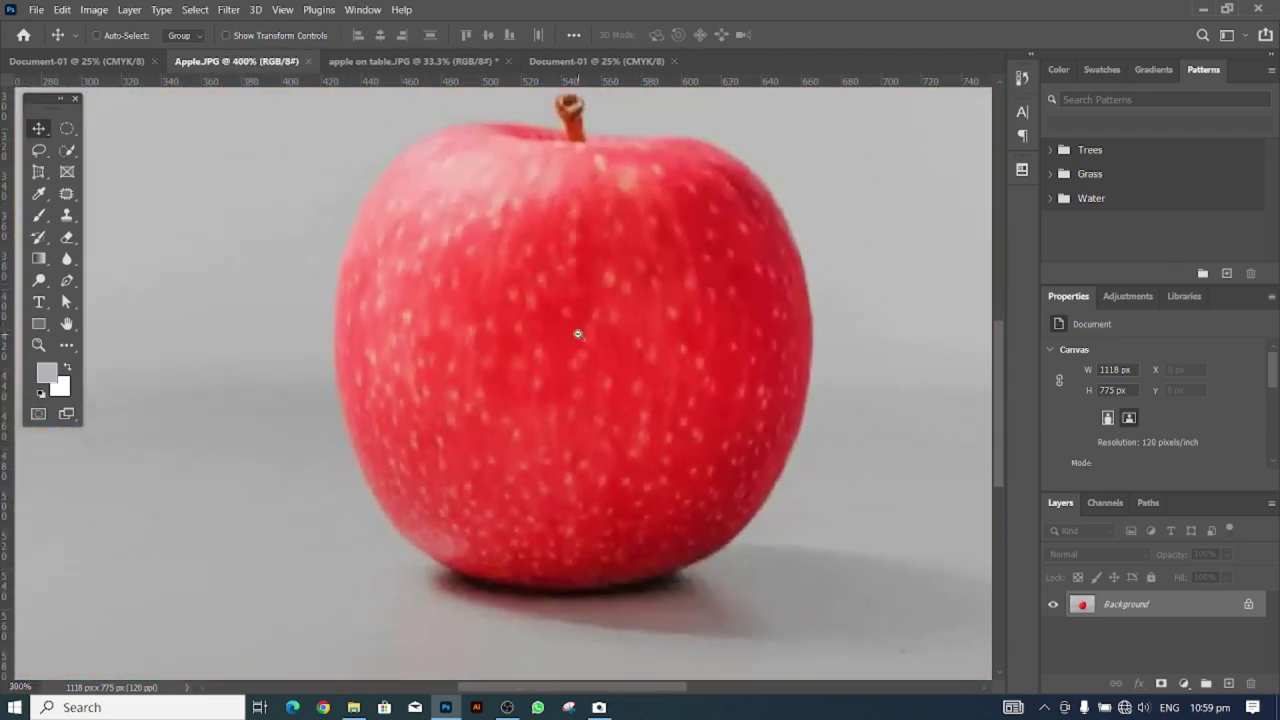
left_click(578, 336, "alt")
left_click(96, 35)
left_click(93, 10)
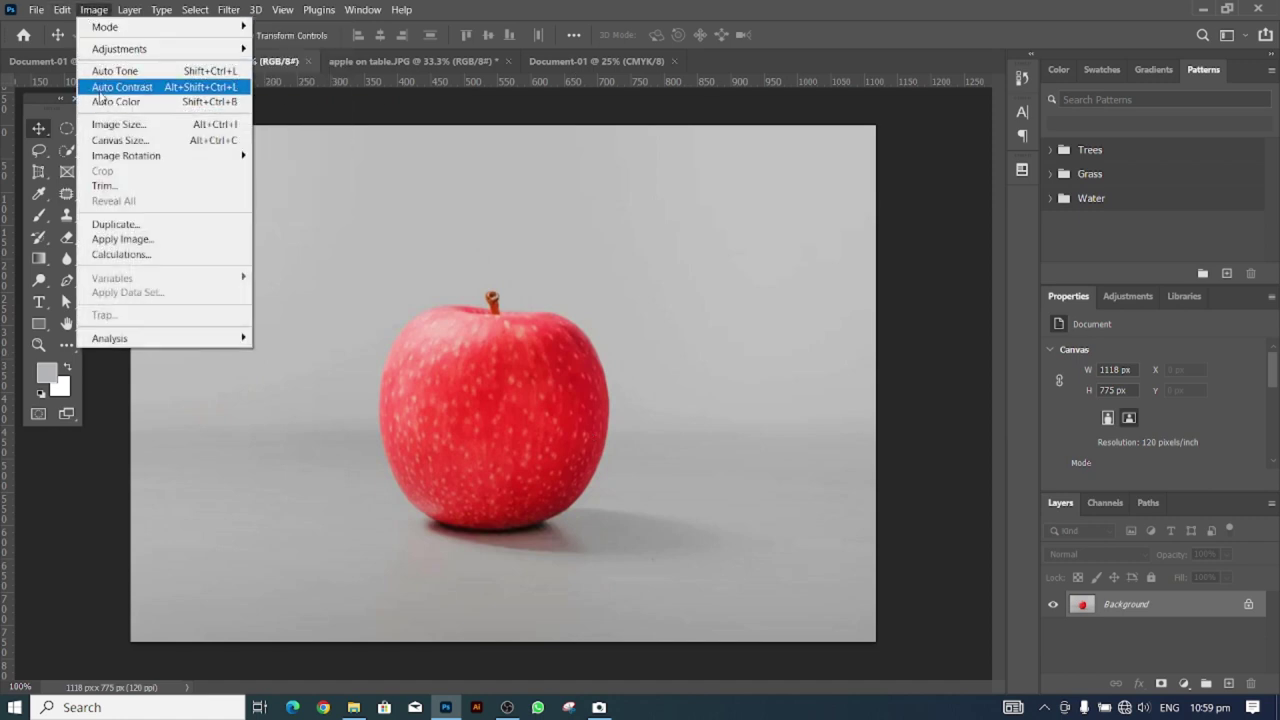
left_click(127, 124)
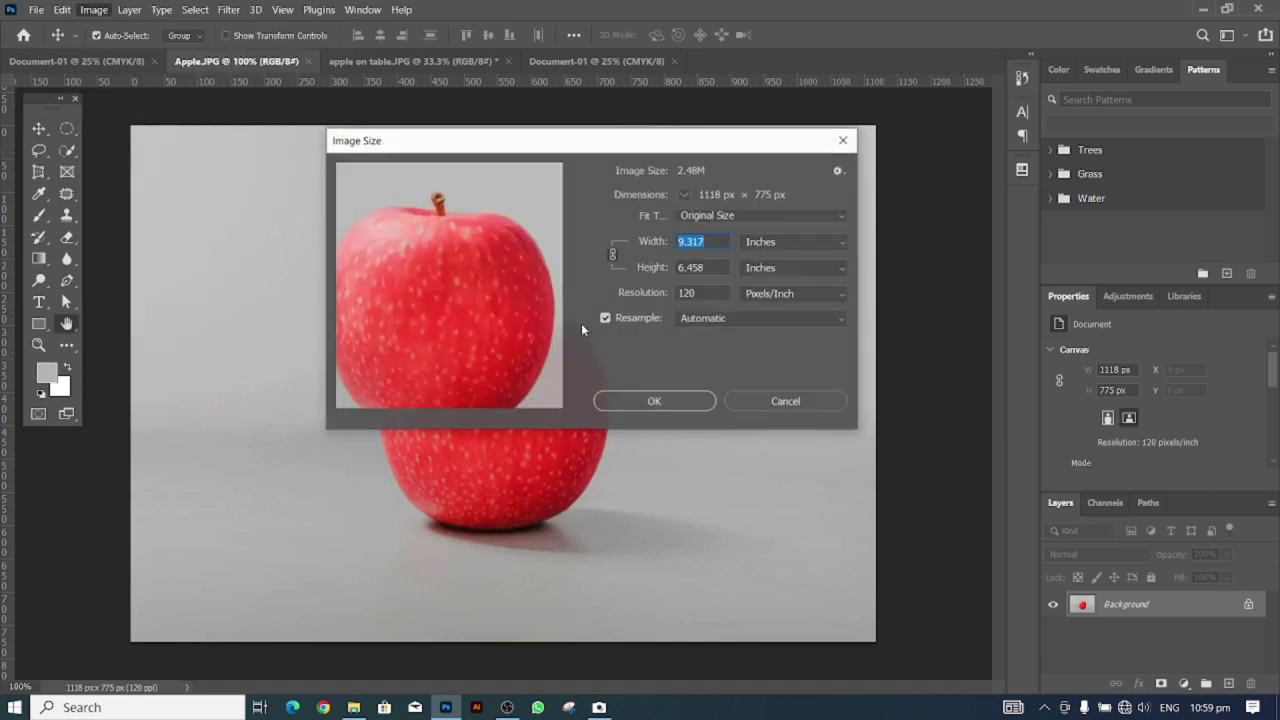
left_click_drag(720, 294, 678, 294)
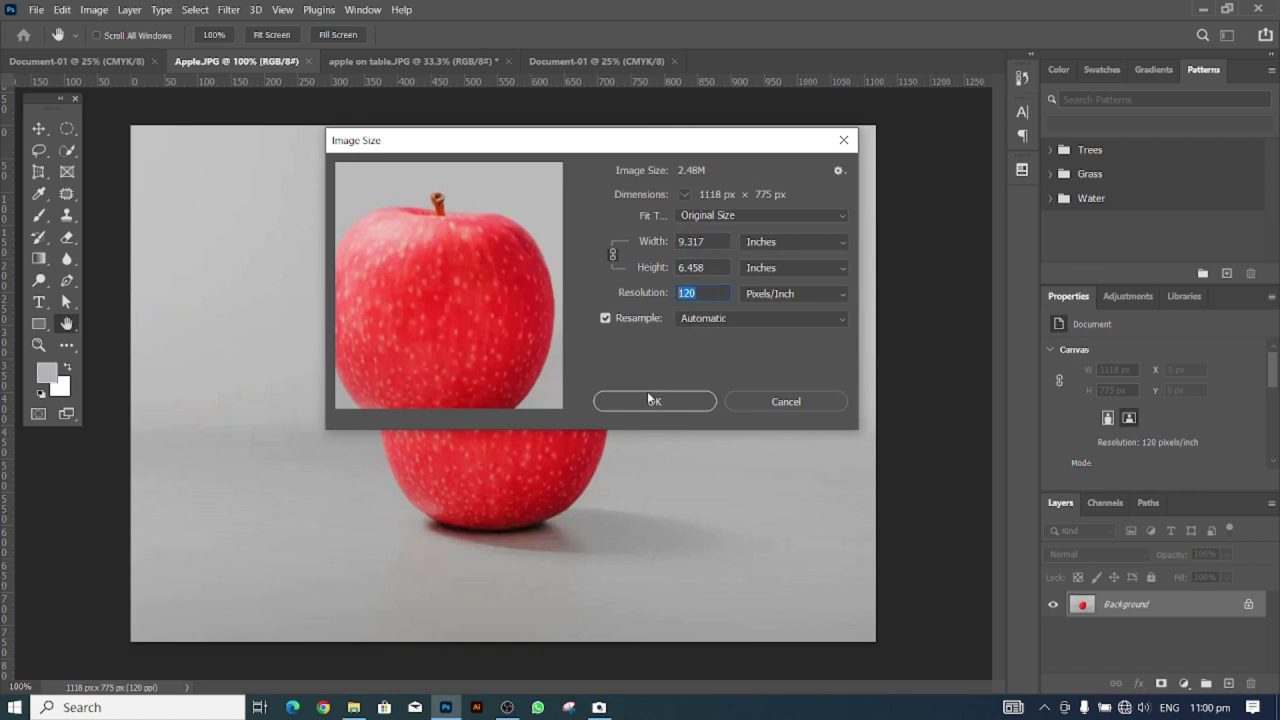
left_click_drag(574, 151, 520, 183)
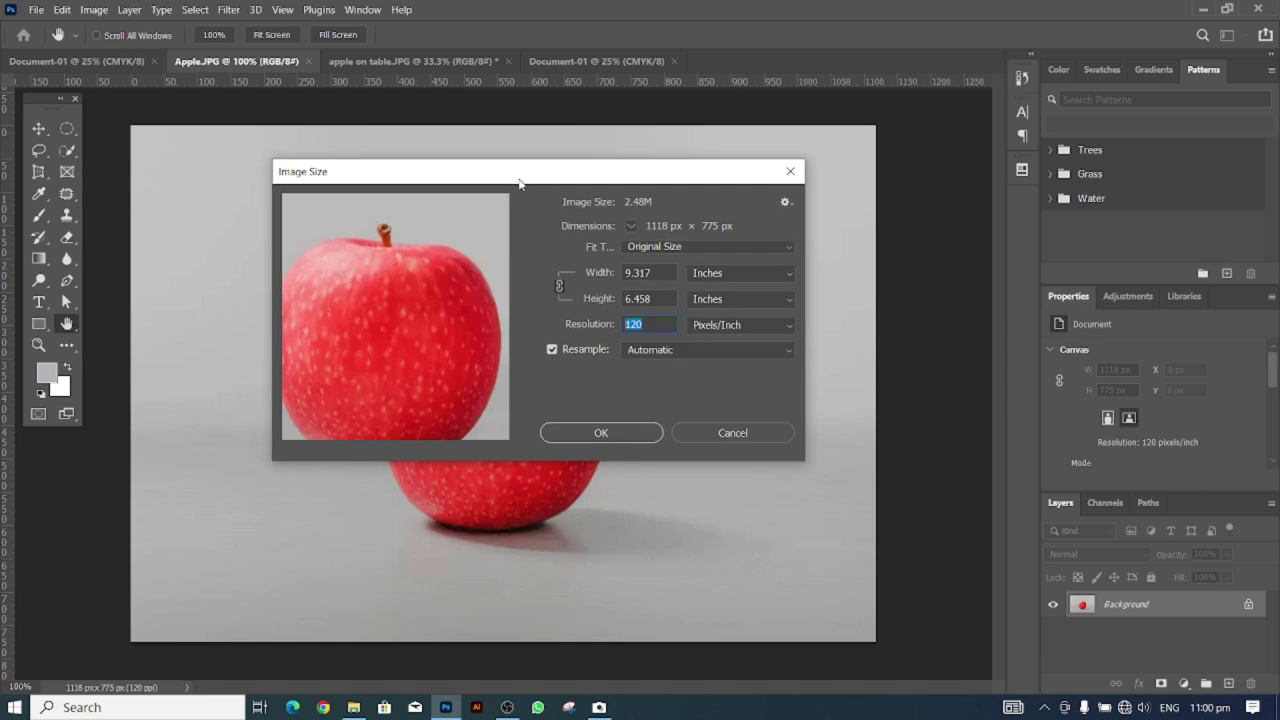
left_click(756, 433)
key("v")
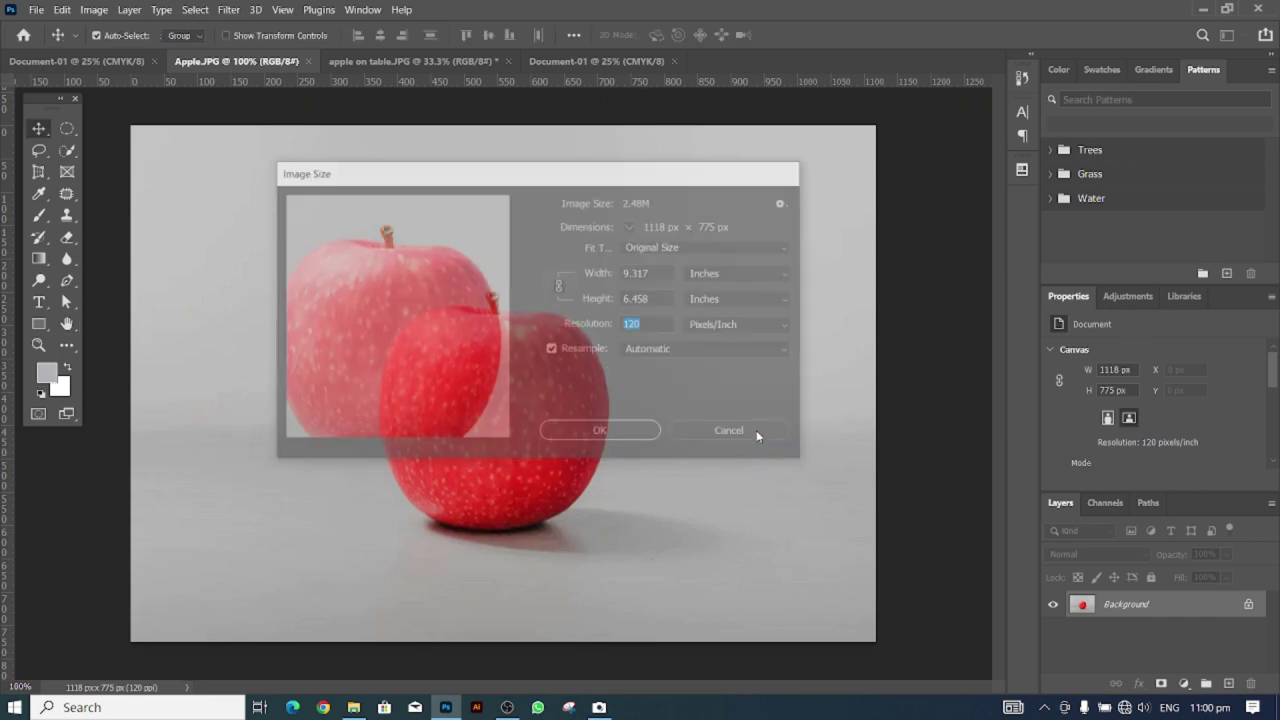
left_click(93, 9)
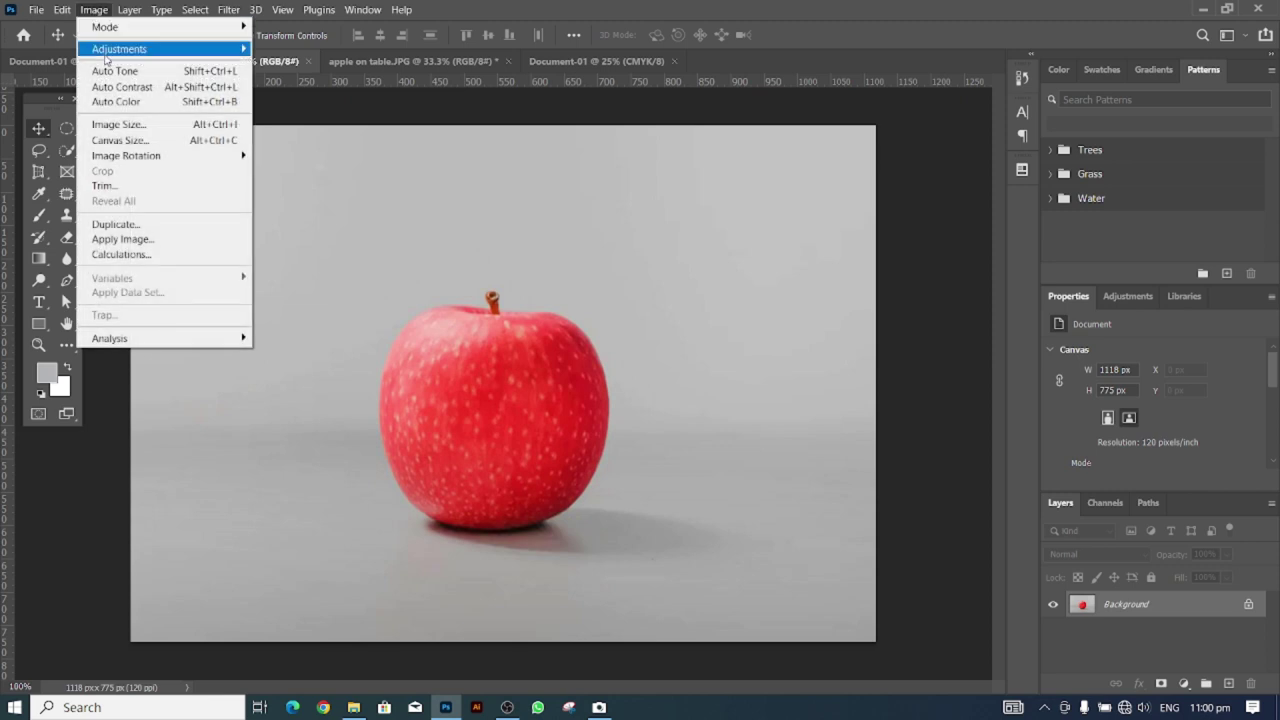
left_click(118, 124)
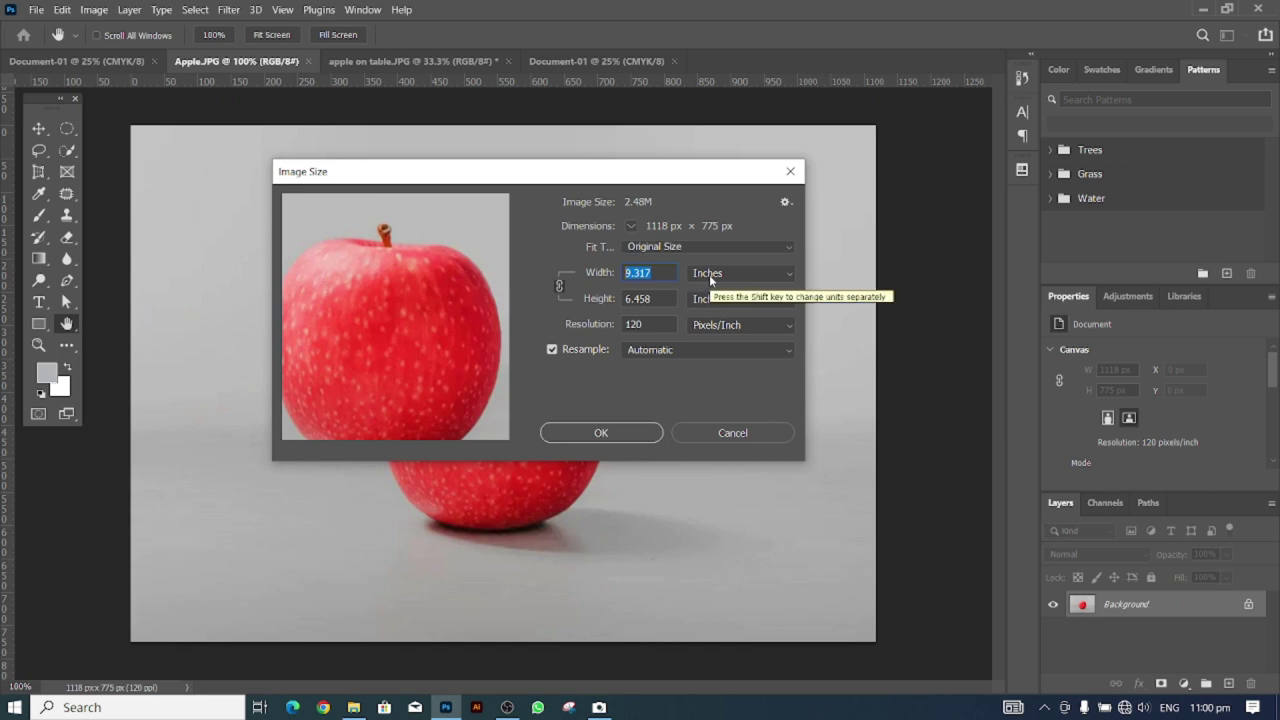
left_click(709, 274)
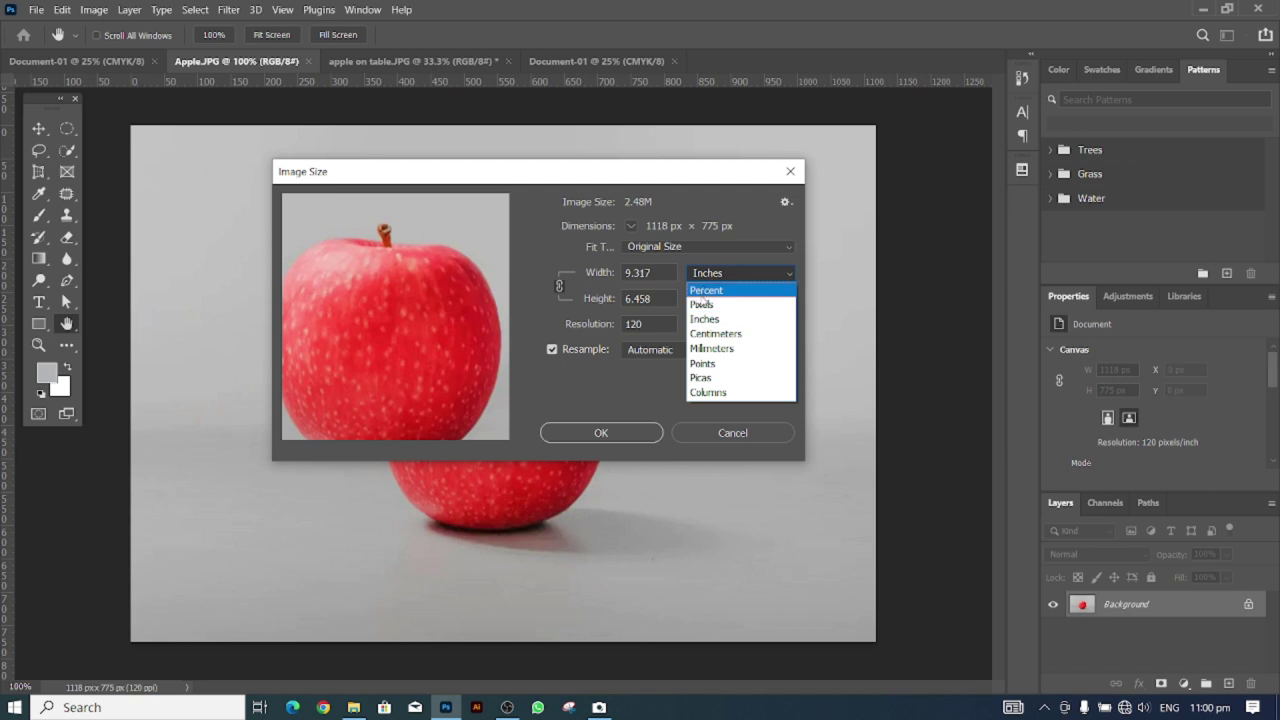
left_click(702, 303)
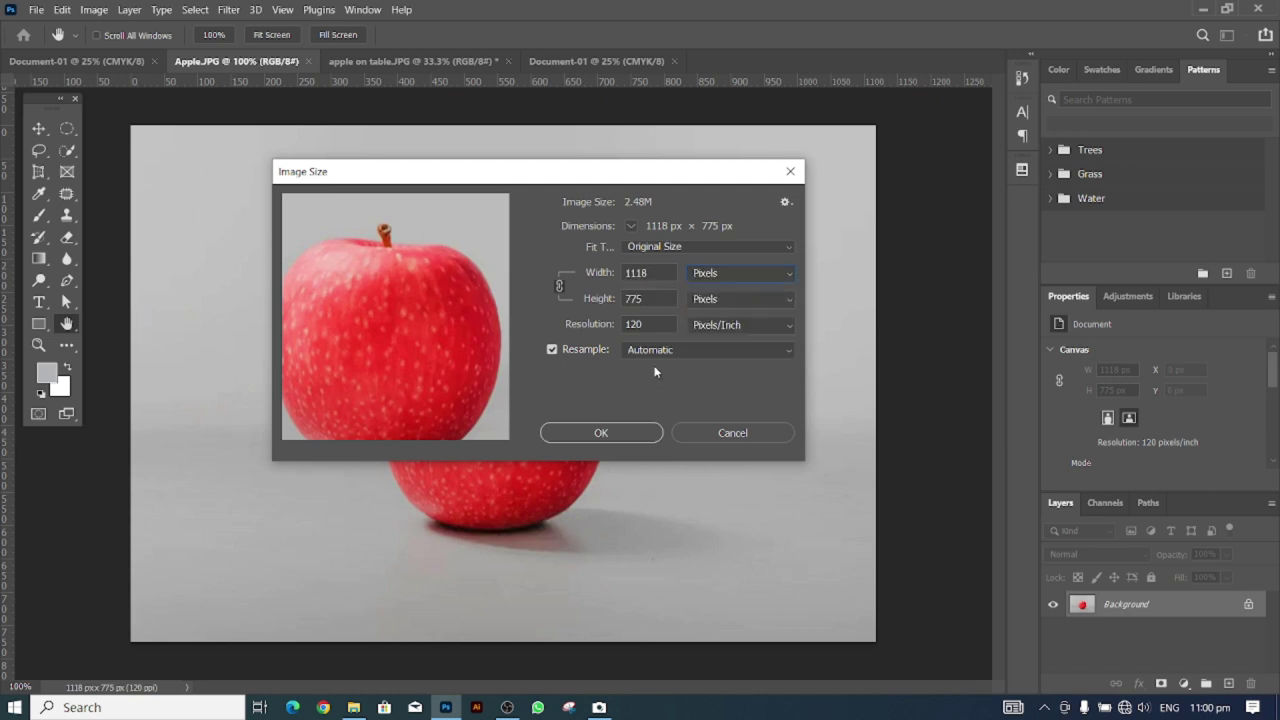
key("Tab")
left_click(746, 434)
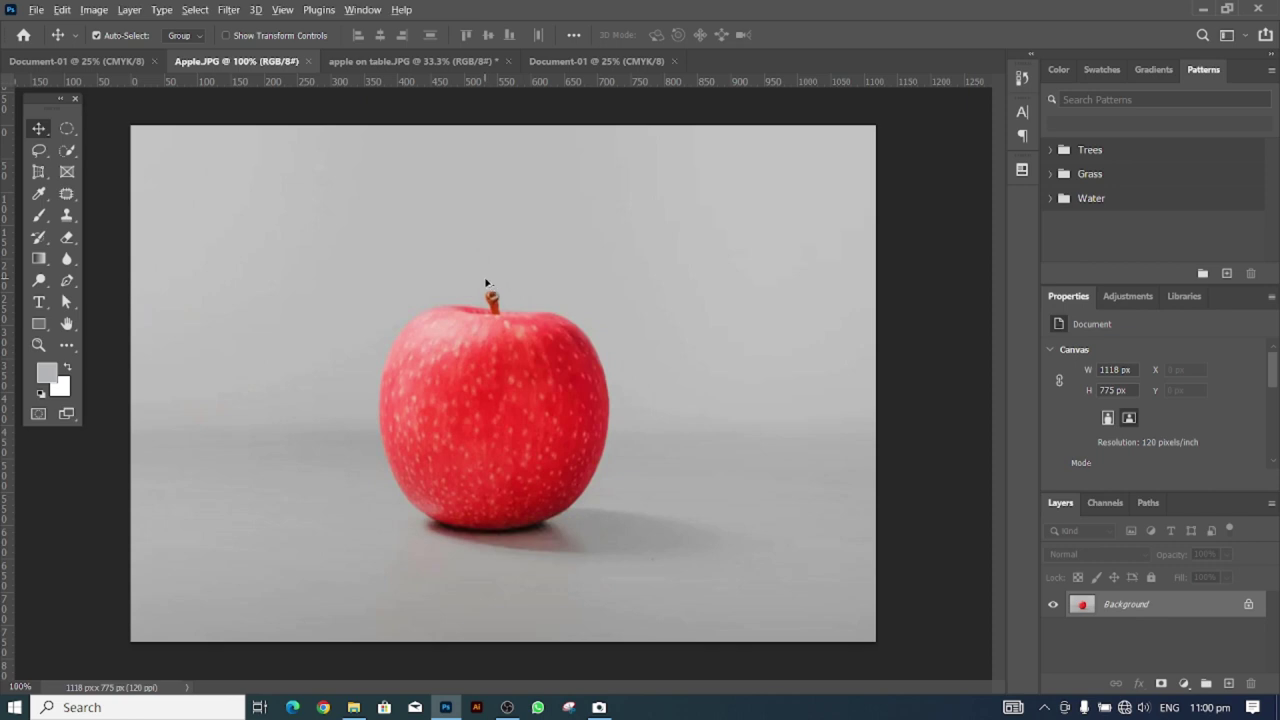
key("alt+Tab")
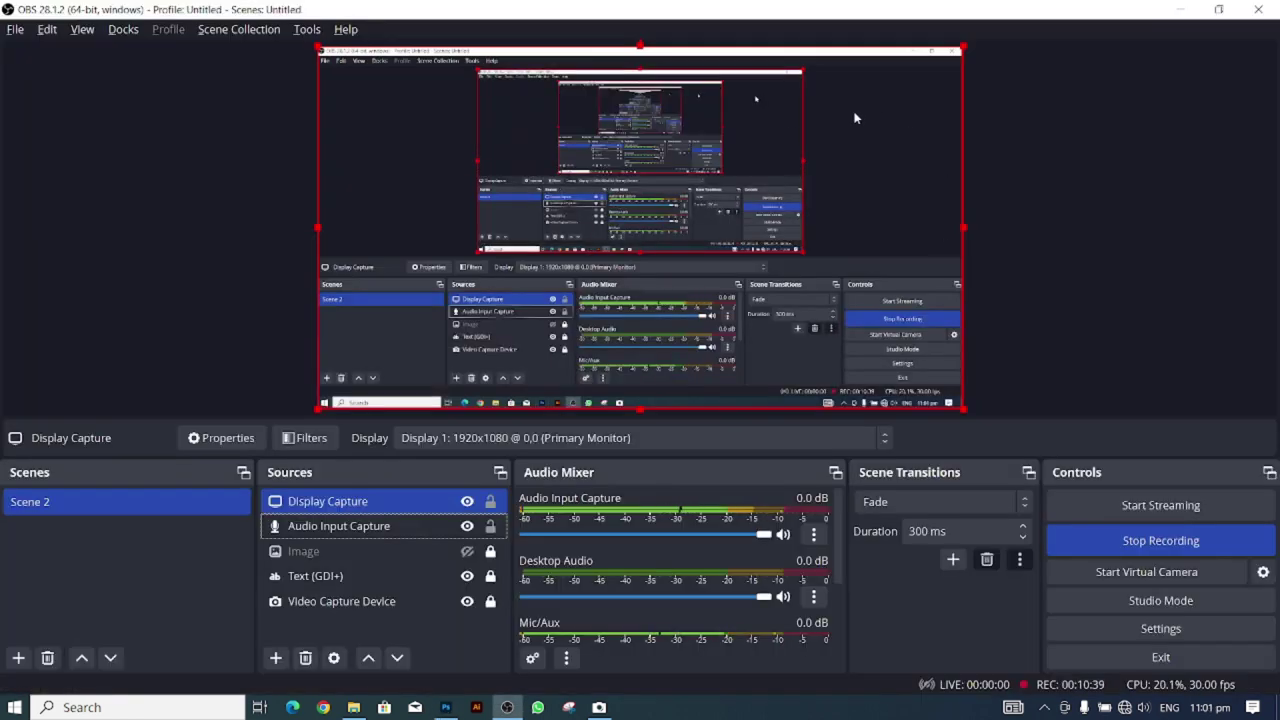
Unhide the Subscribe Now Image source in OBS, then return to Photoshop.
key("alt+Tab")
key("alt+Tab")
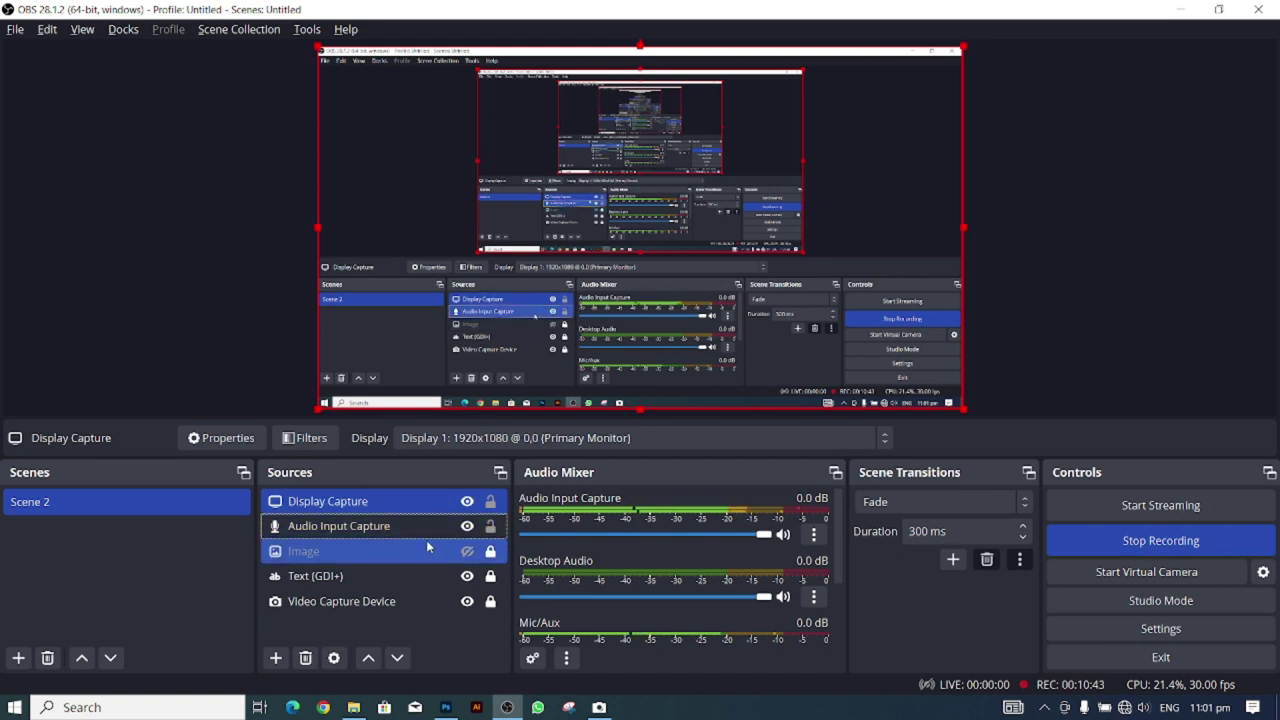
left_click(455, 554)
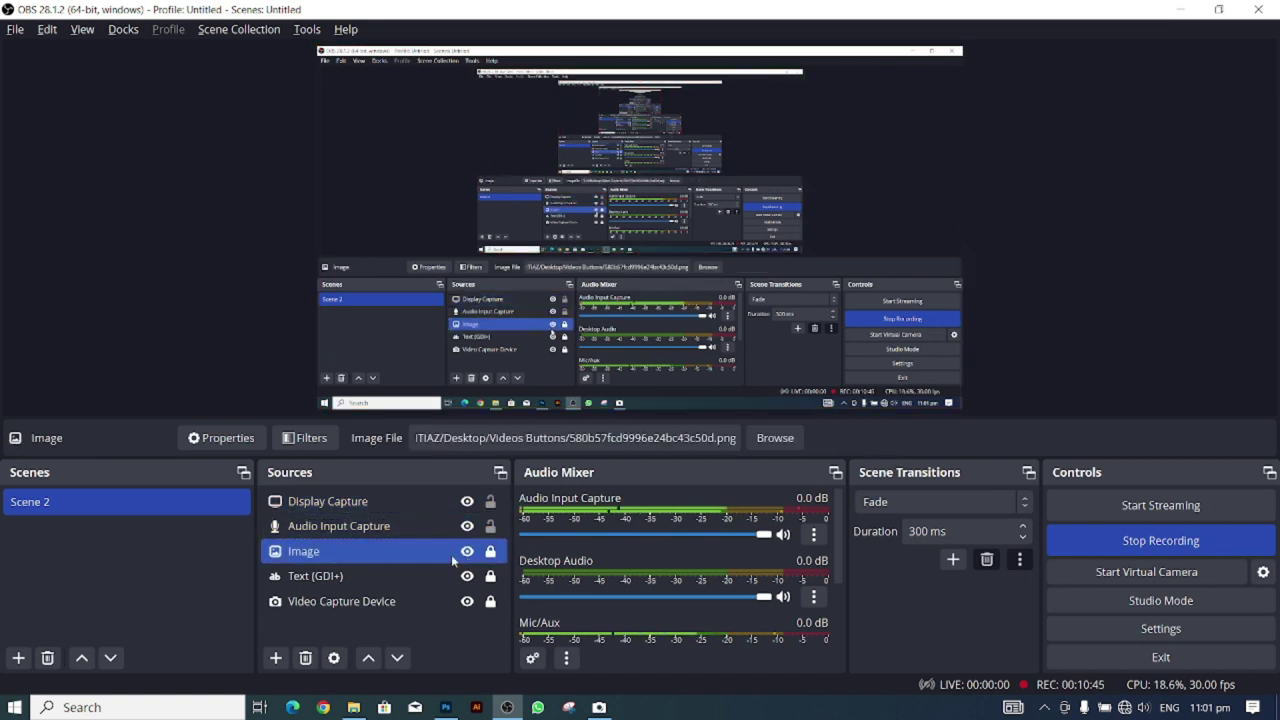
key("alt+Tab")
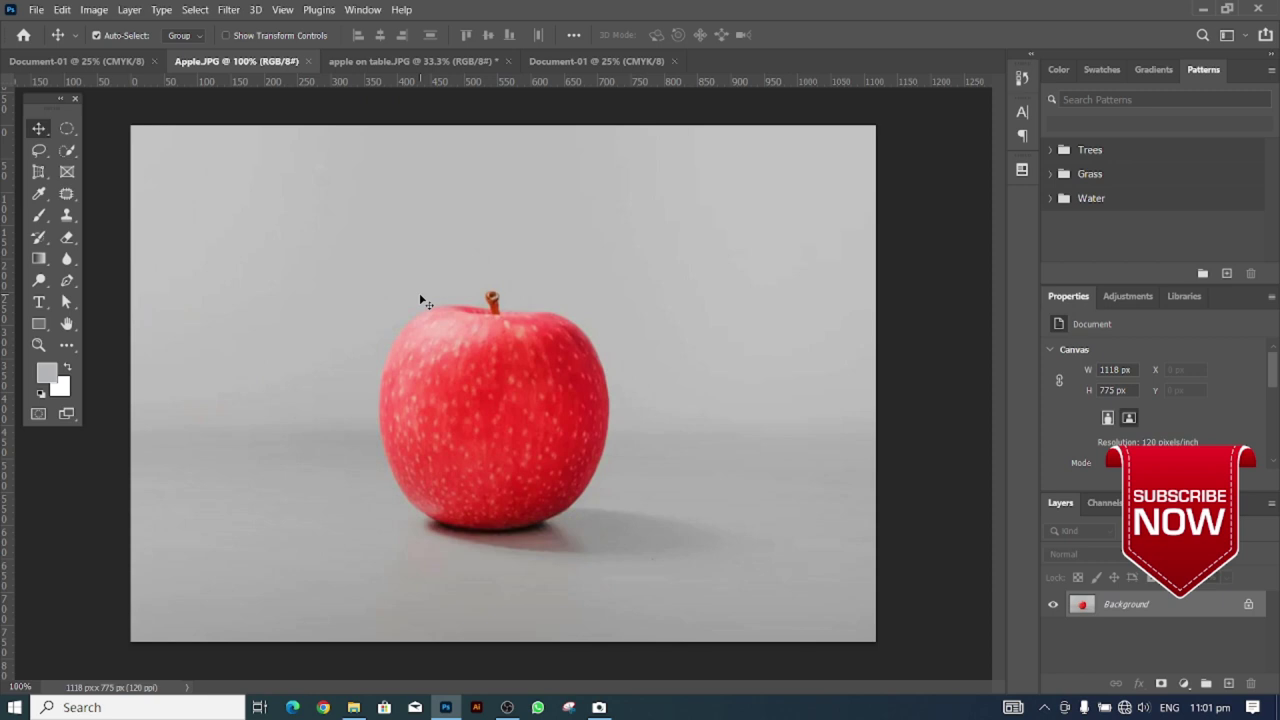